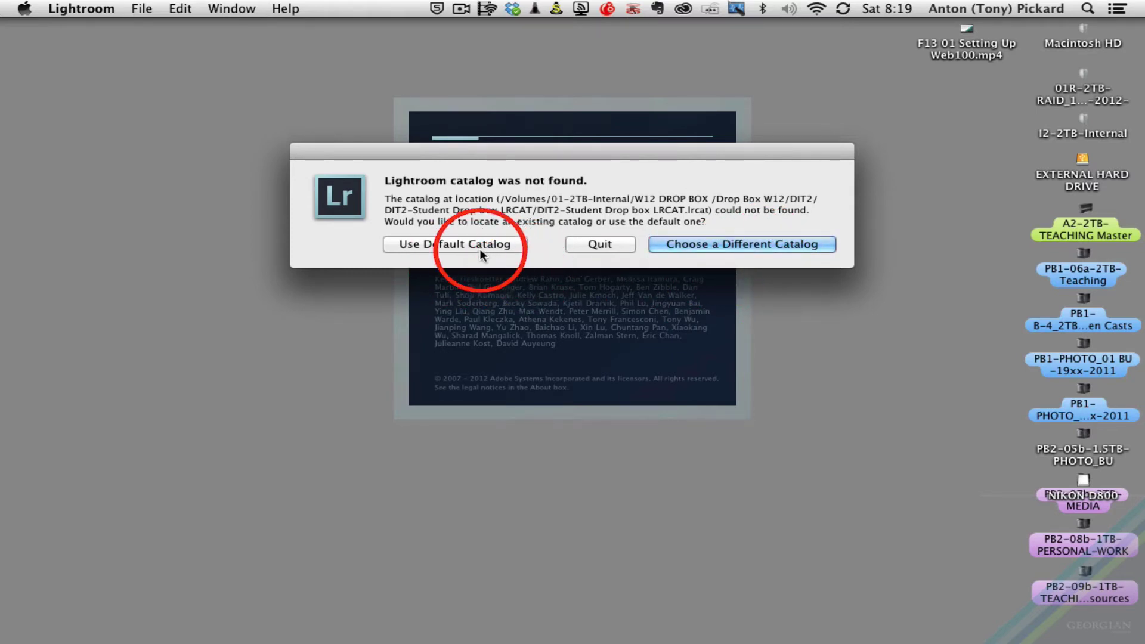
Start creating a new catalog and add a folder named LRCAT for it on the EXTERNAL HARD DRIVE
{"action": "left_click", "coordinate": [735, 245]}
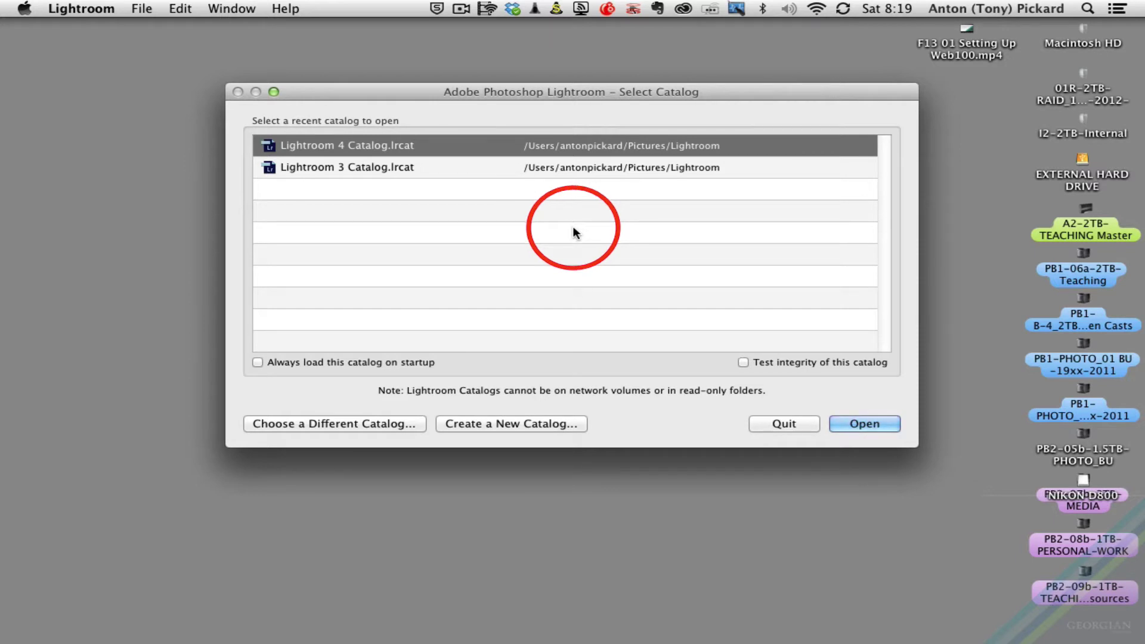
{"action": "left_click", "coordinate": [543, 424]}
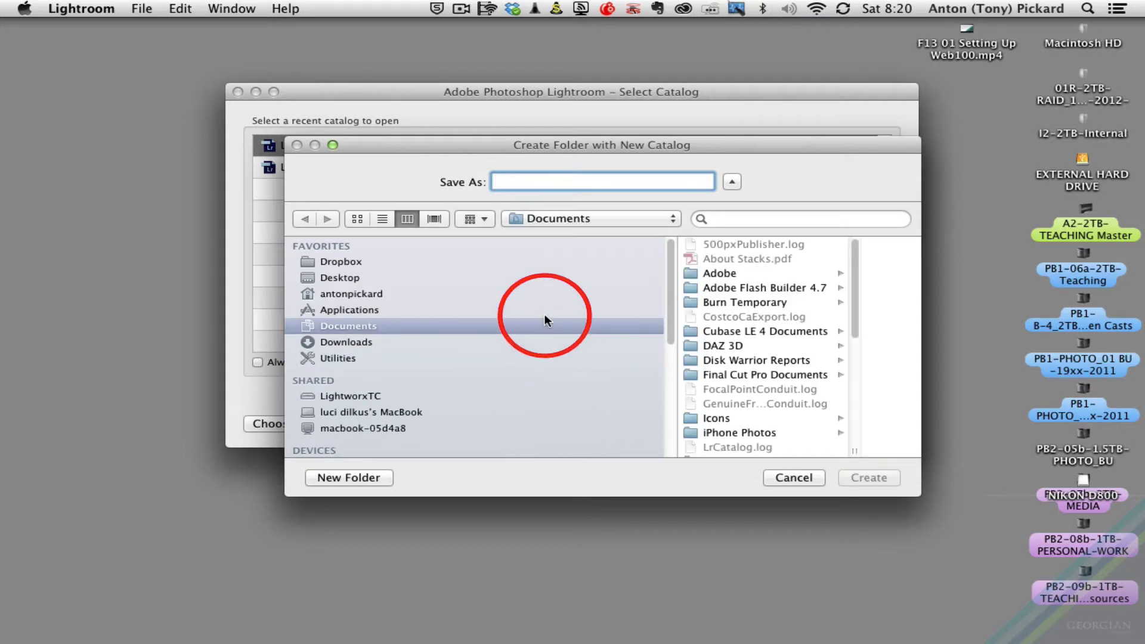
{"action": "scroll", "coordinate": [477, 322], "scroll_direction": "down", "scroll_amount": 10}
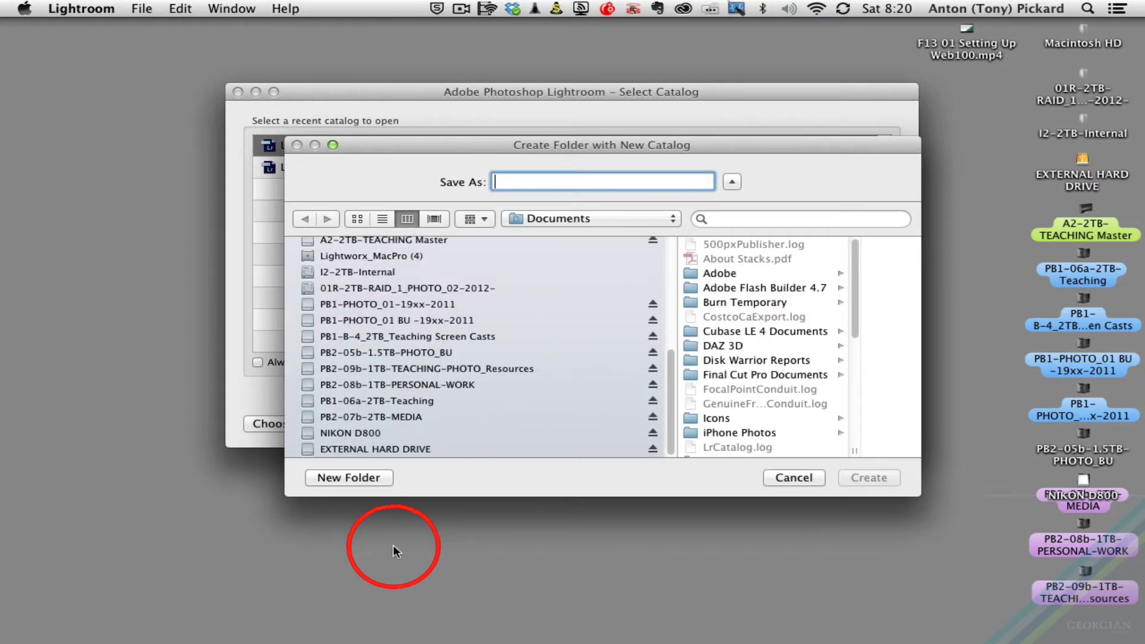
{"action": "left_click", "coordinate": [396, 450]}
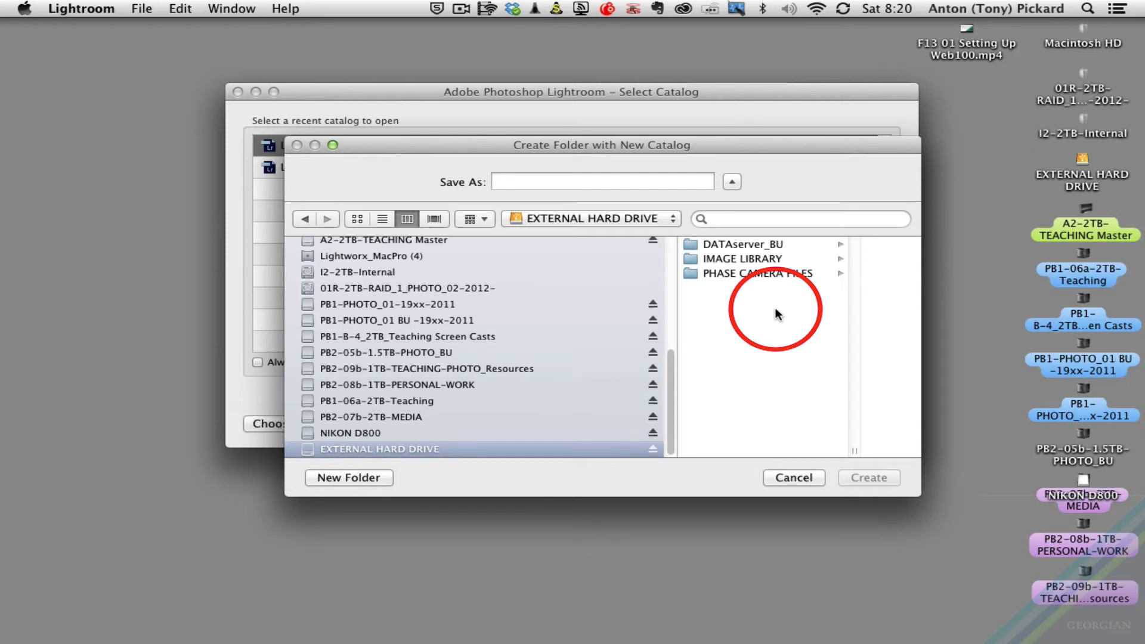
{"action": "left_click", "coordinate": [353, 477]}
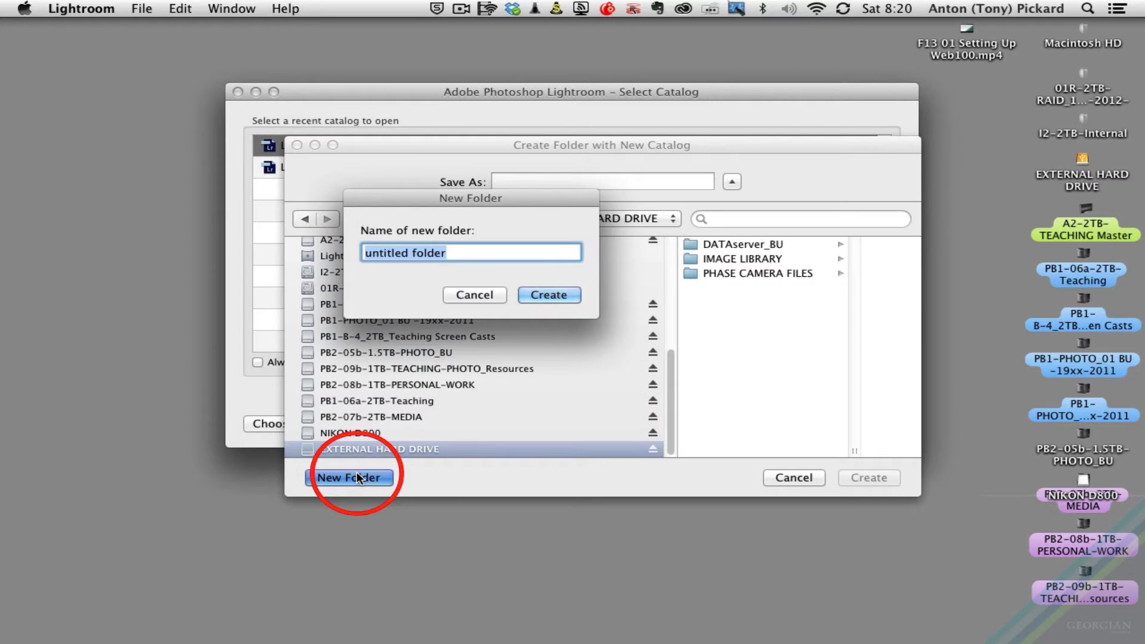
{"action": "type", "text": "LRCAT"}
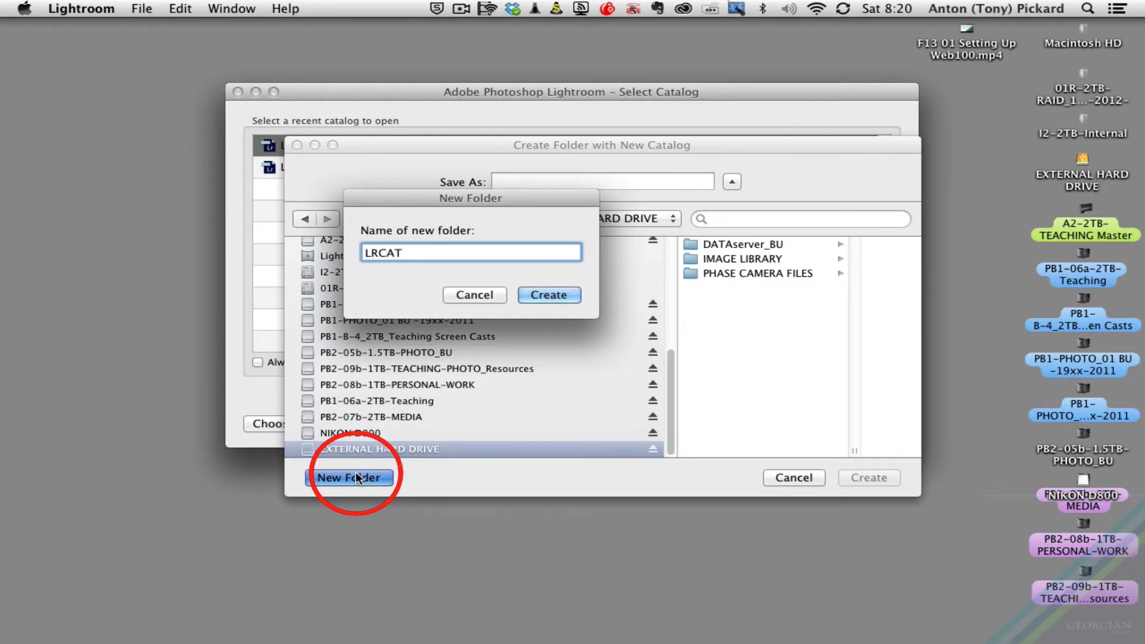
{"action": "left_click", "coordinate": [553, 294]}
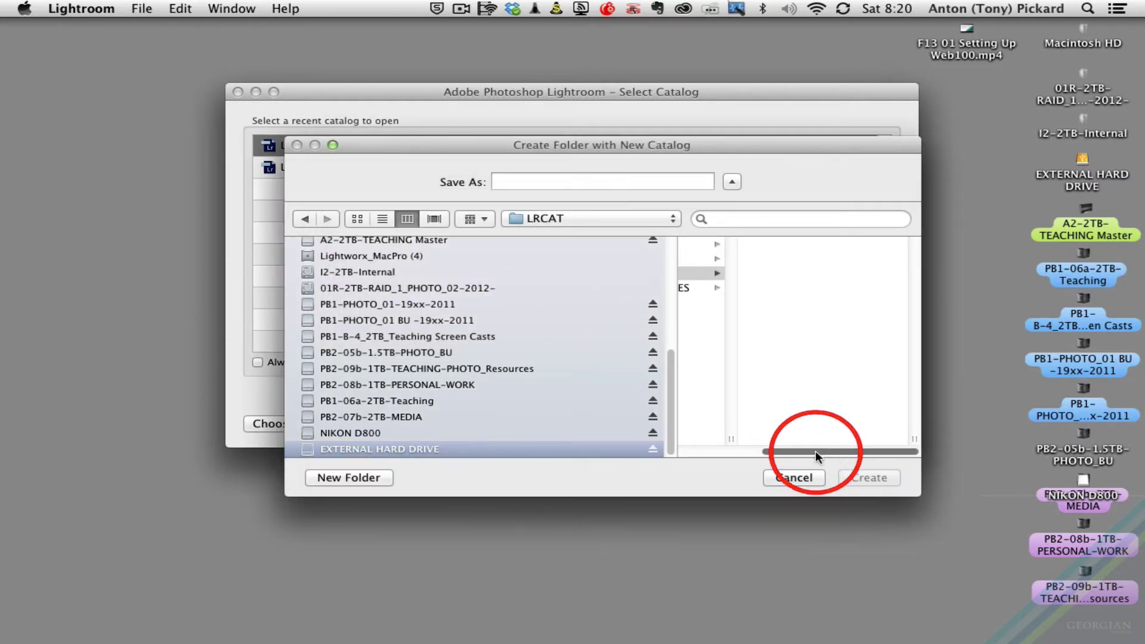
Create the catalog inside the LRCAT folder under the name Imaging1-LRCat and dismiss the introductory tip
{"action": "left_click_drag", "start_coordinate": [815, 450], "coordinate": [715, 453]}
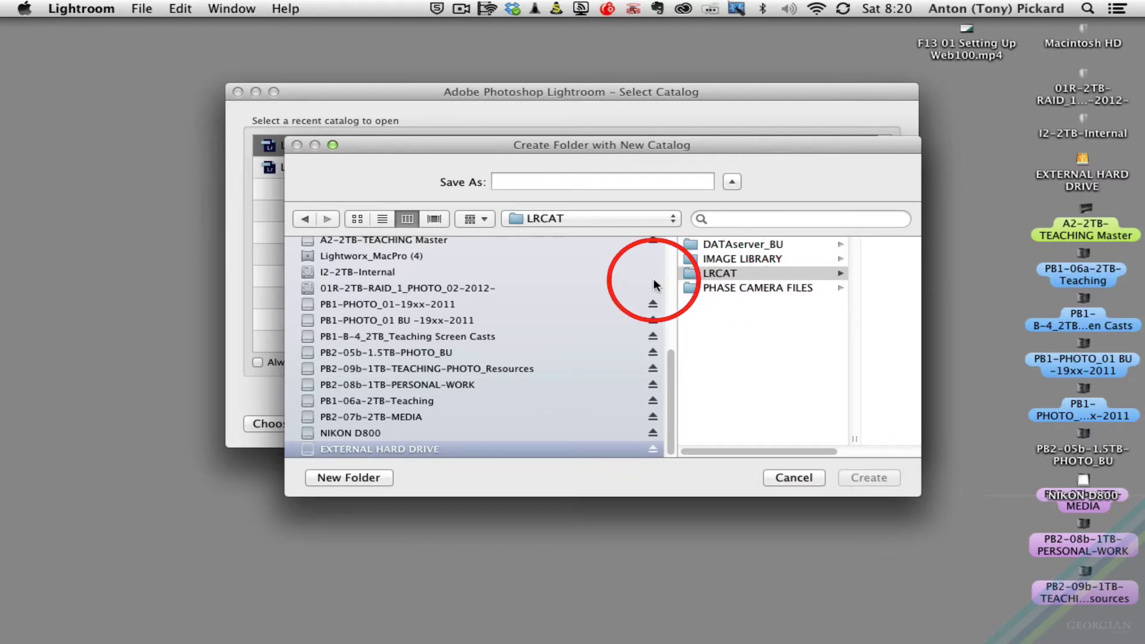
{"action": "left_click", "coordinate": [497, 181]}
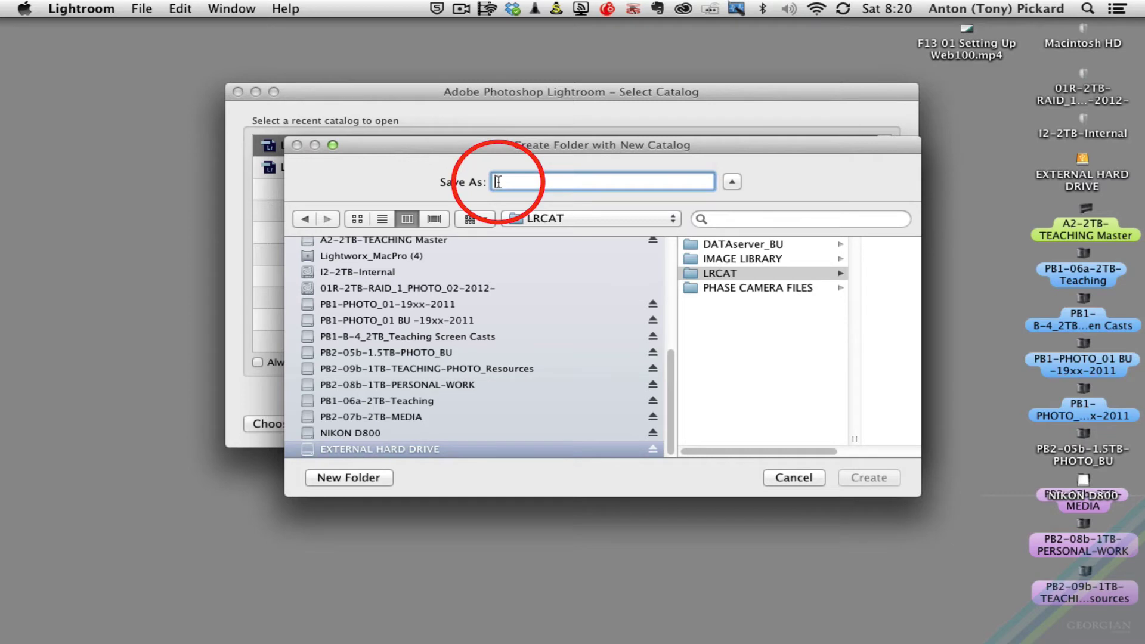
{"action": "type", "text": "Imaging "}
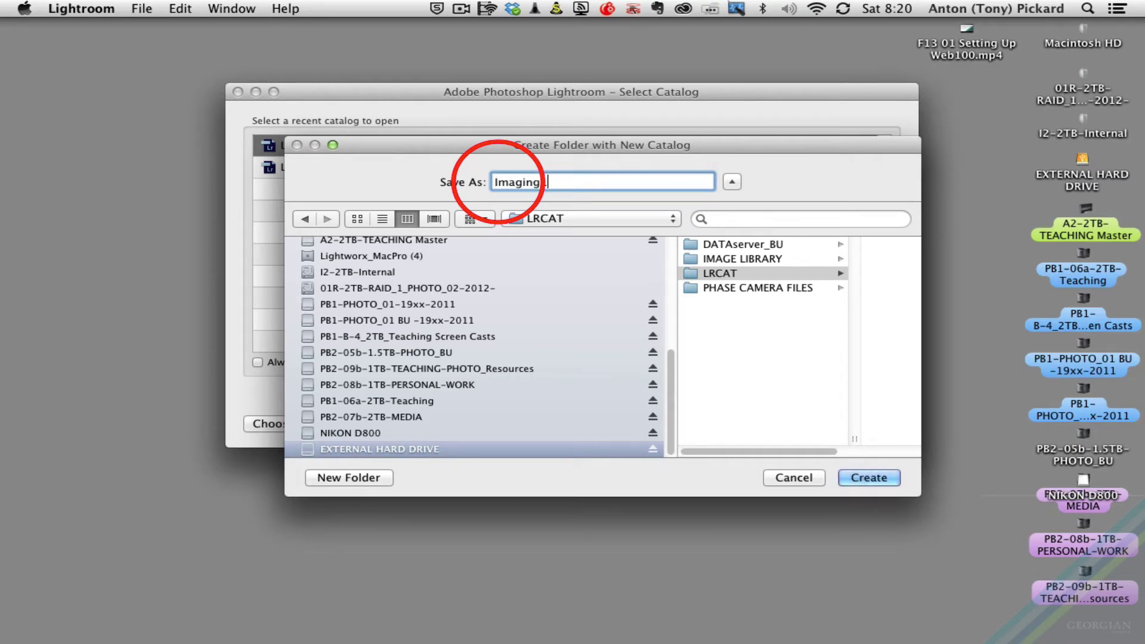
{"action": "type", "text": "-LRCat"}
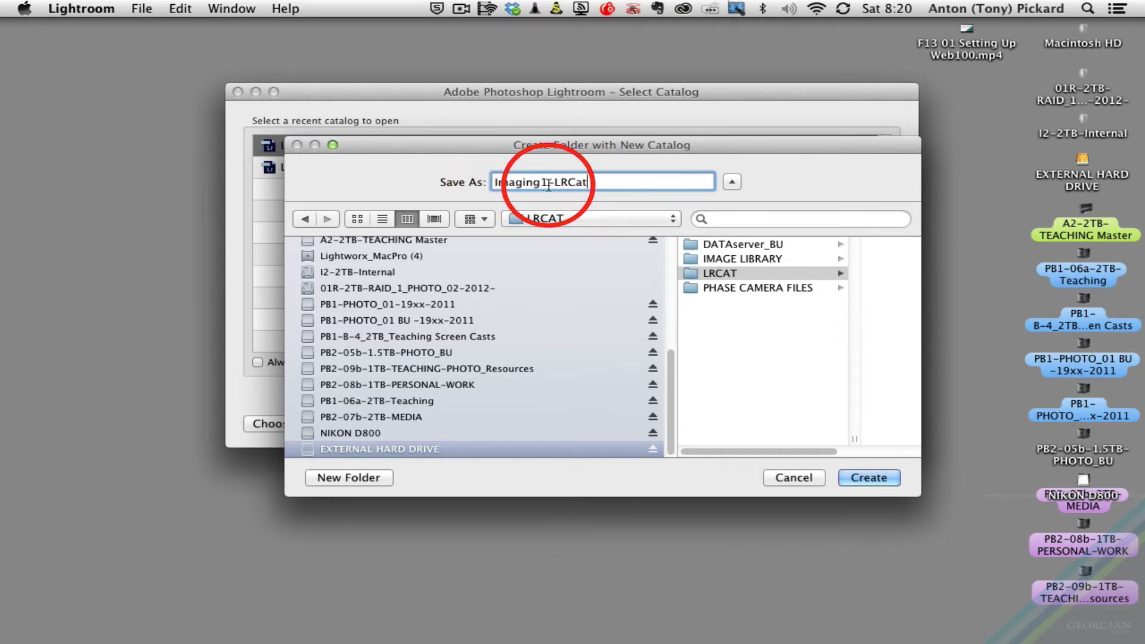
{"action": "left_click", "coordinate": [862, 478]}
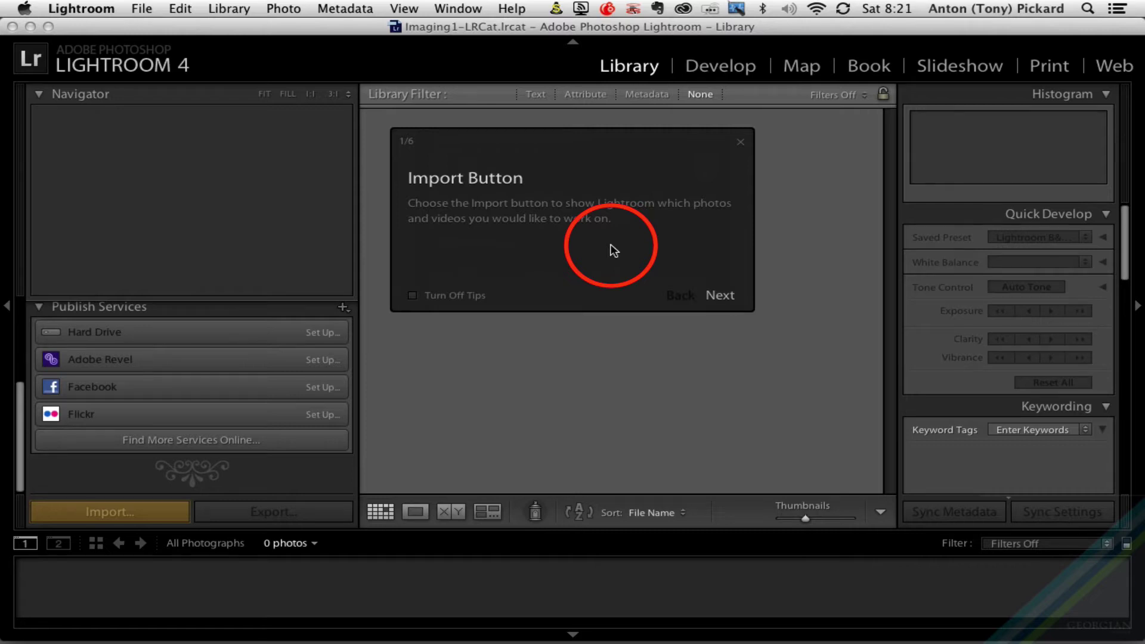
{"action": "left_click", "coordinate": [741, 145]}
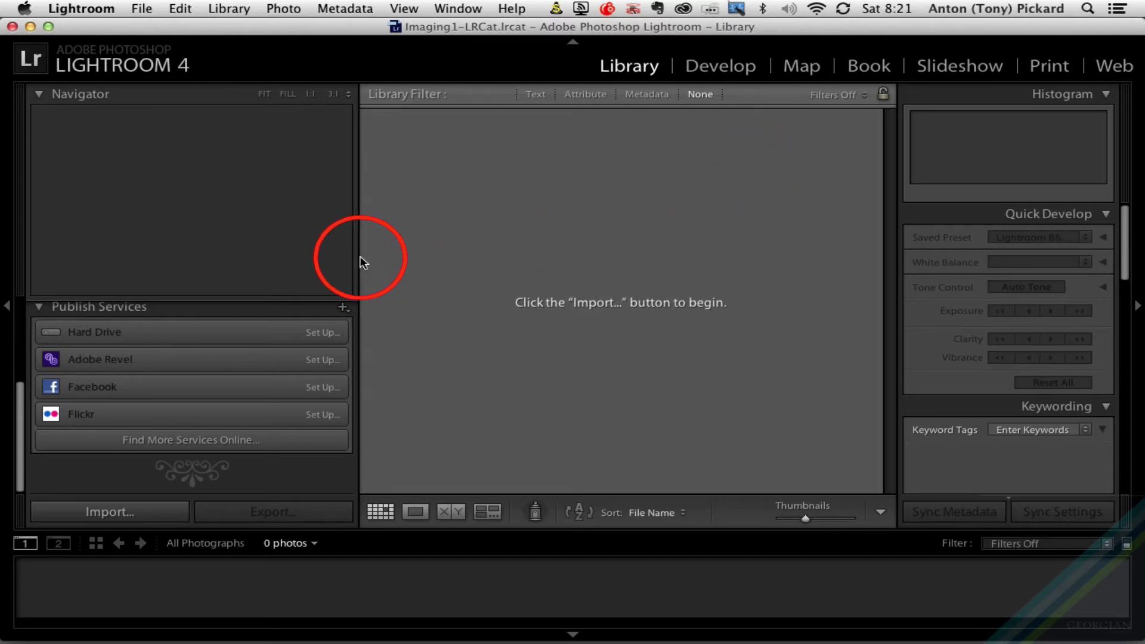
Narrow the Navigator side of the Library and open the photo import dialog, checking its compact view before restoring the expanded view
{"action": "left_click_drag", "start_coordinate": [358, 261], "coordinate": [221, 260]}
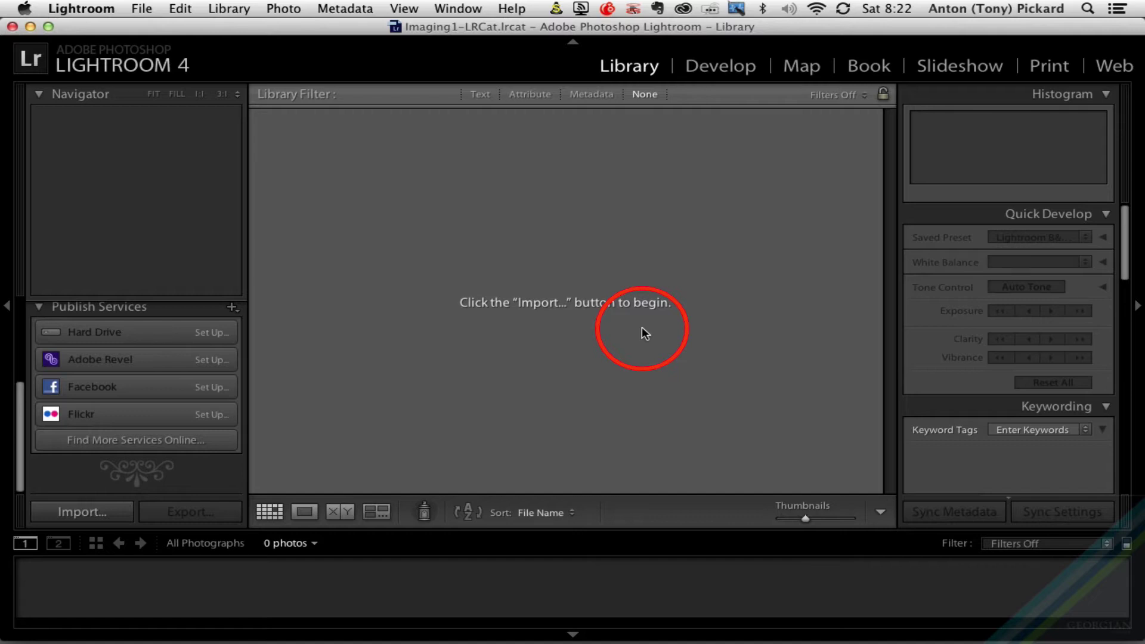
{"action": "left_click", "coordinate": [105, 514]}
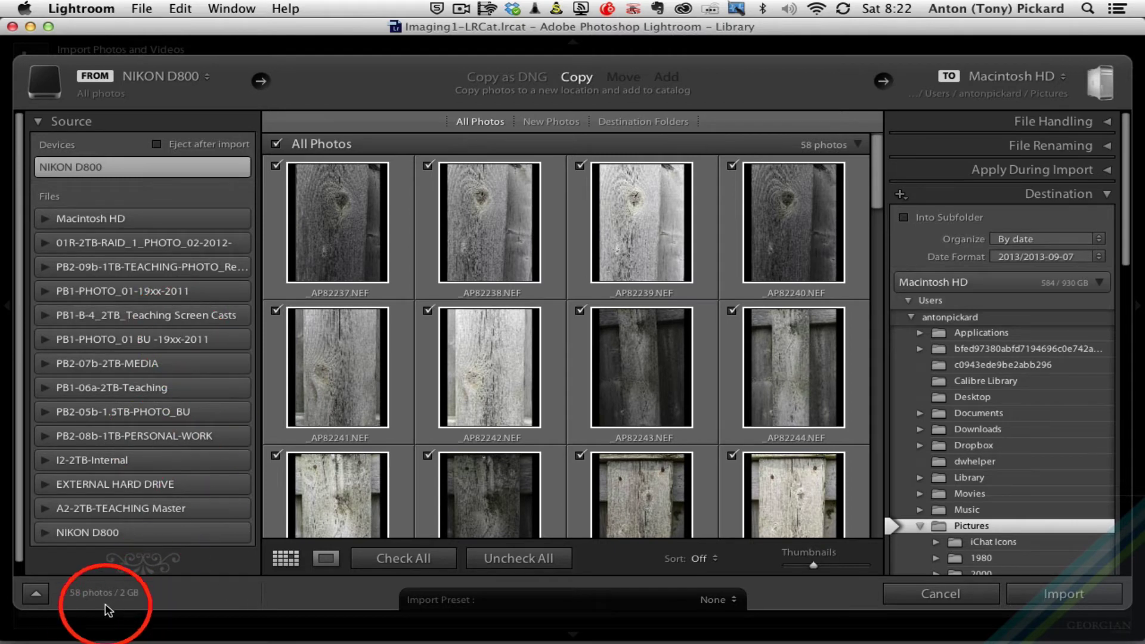
{"action": "left_click", "coordinate": [35, 593]}
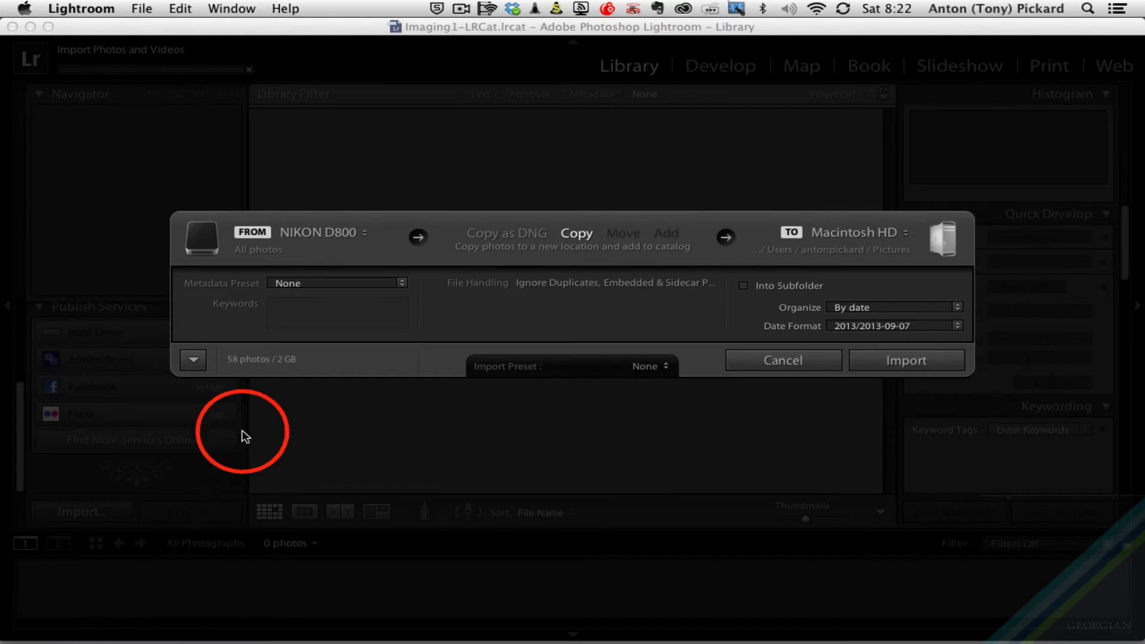
{"action": "left_click", "coordinate": [192, 360]}
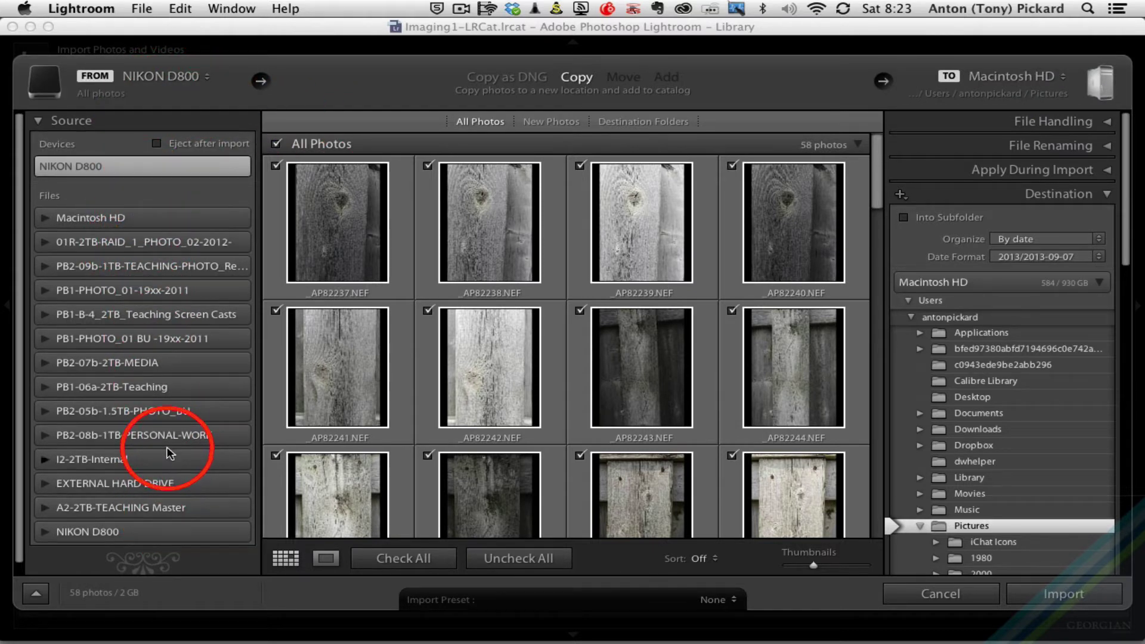
Try the NIKON D800 volume and its DCIM folder as import sources, and return to the NIKON D800 device
{"action": "scroll", "coordinate": [167, 453], "scroll_direction": "down", "scroll_amount": 1}
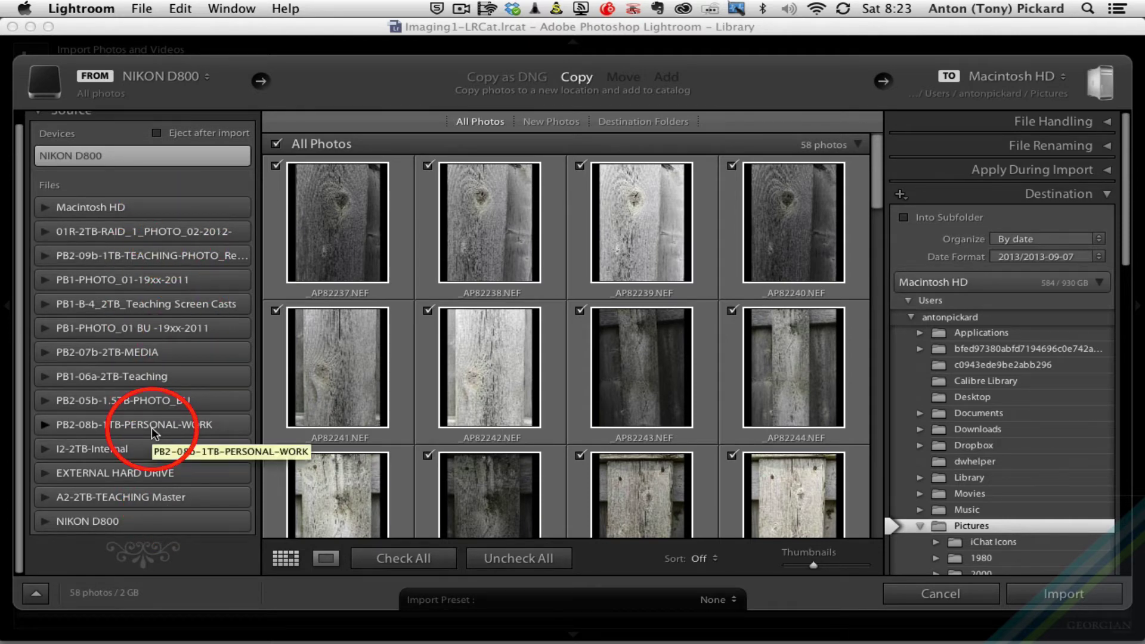
{"action": "left_click", "coordinate": [138, 520]}
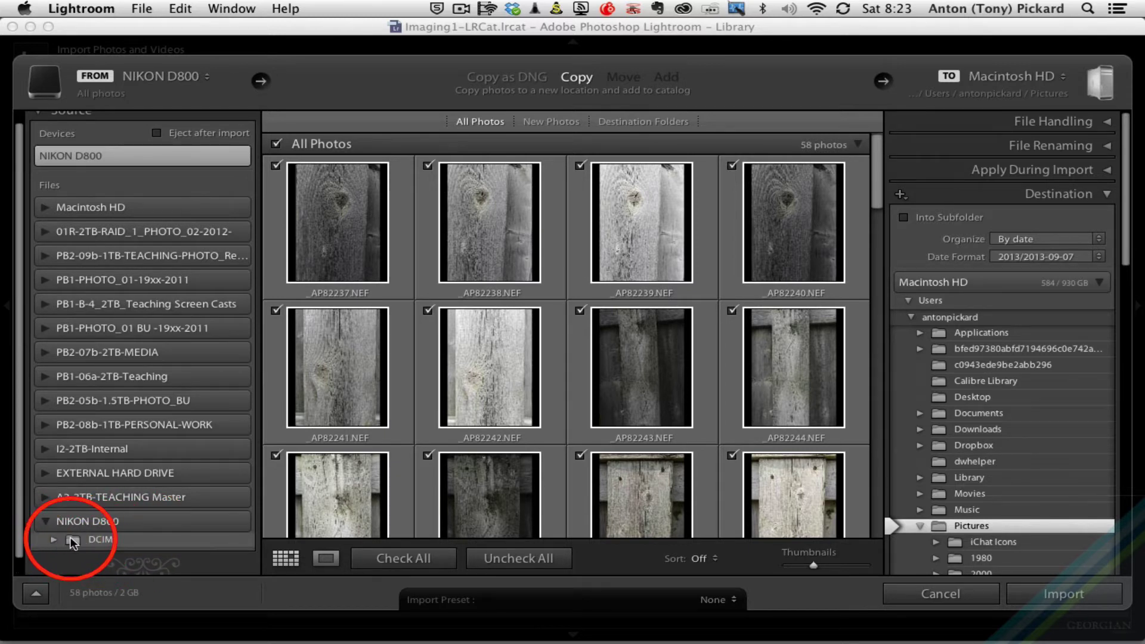
{"action": "left_click", "coordinate": [100, 539]}
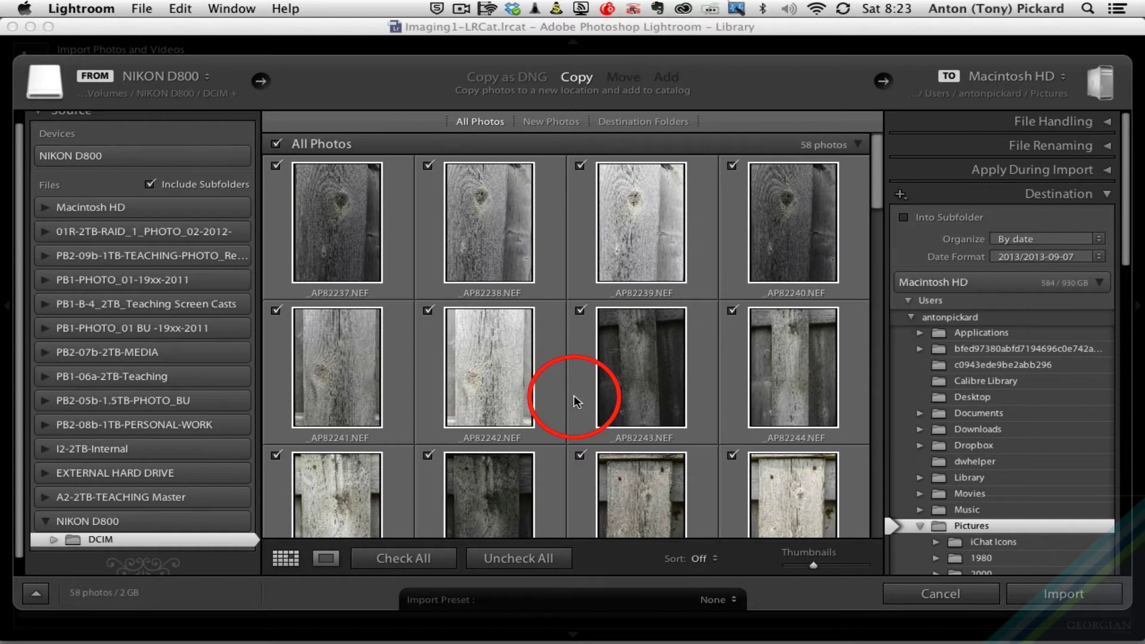
{"action": "left_click", "coordinate": [138, 518]}
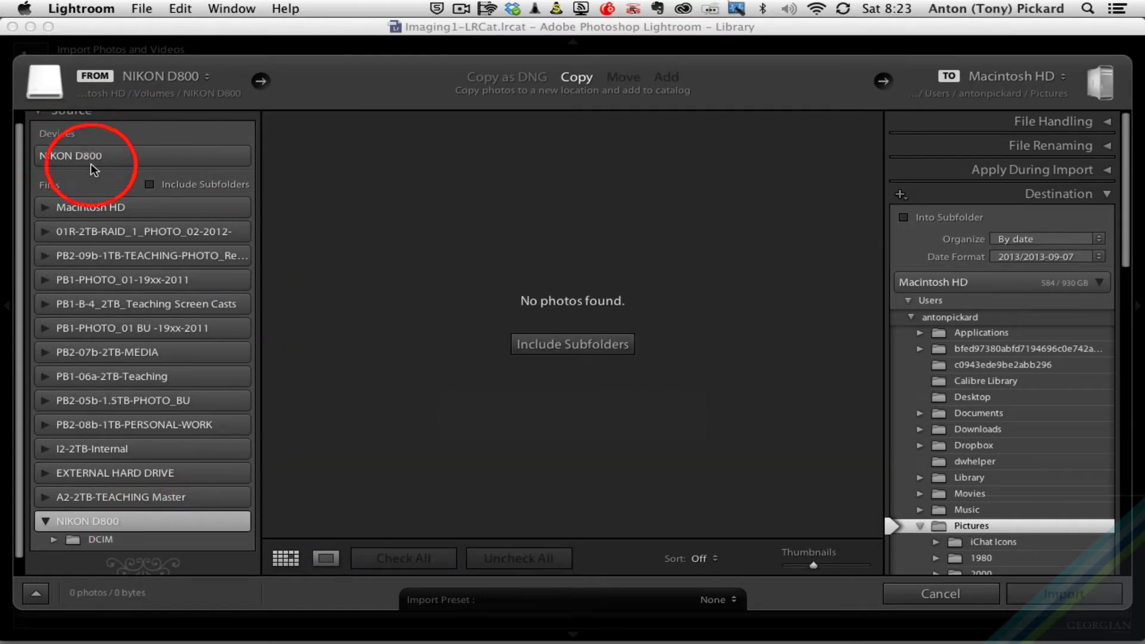
{"action": "left_click", "coordinate": [115, 155]}
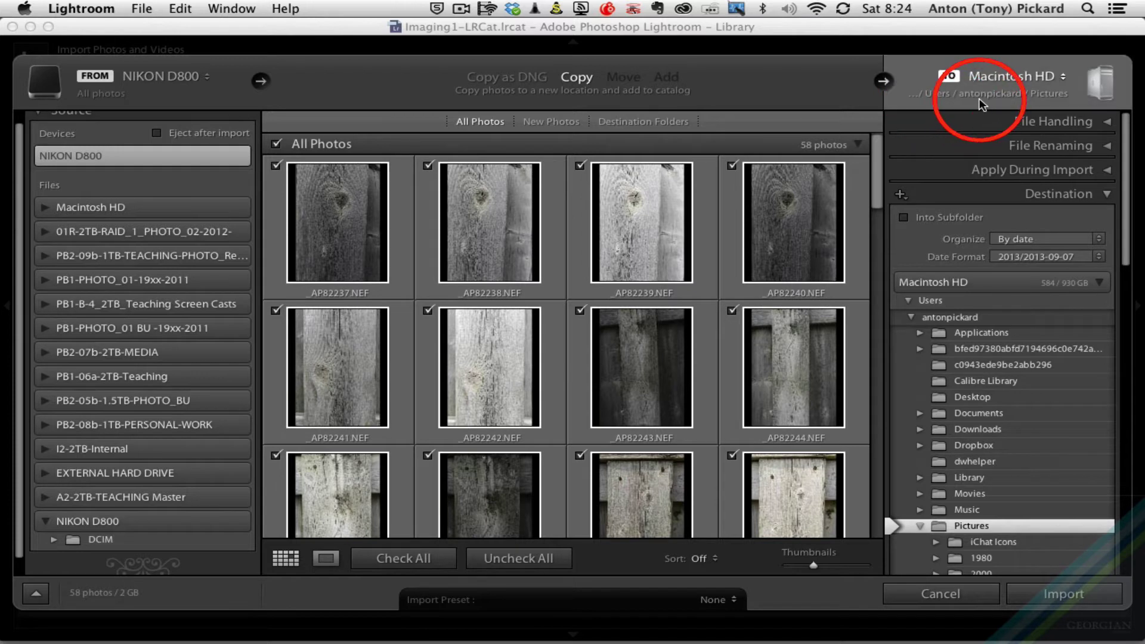
Set the import destination to the IMAGE LIBRARY folder on the EXTERNAL HARD DRIVE and collapse the Destination settings
{"action": "left_click", "coordinate": [1035, 74]}
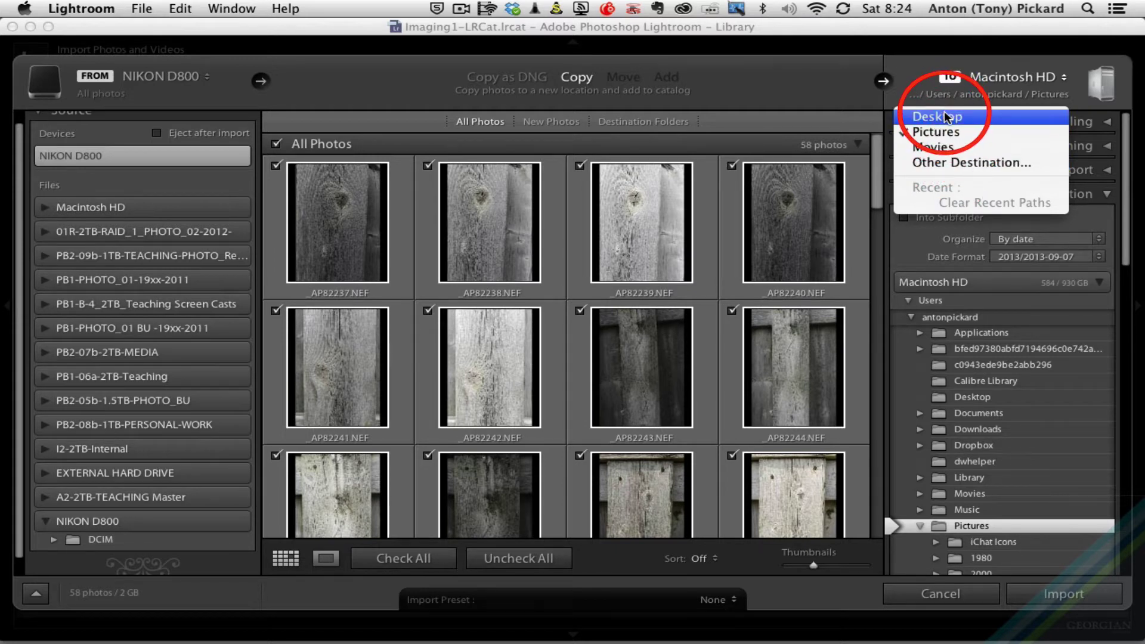
{"action": "left_click", "coordinate": [949, 162]}
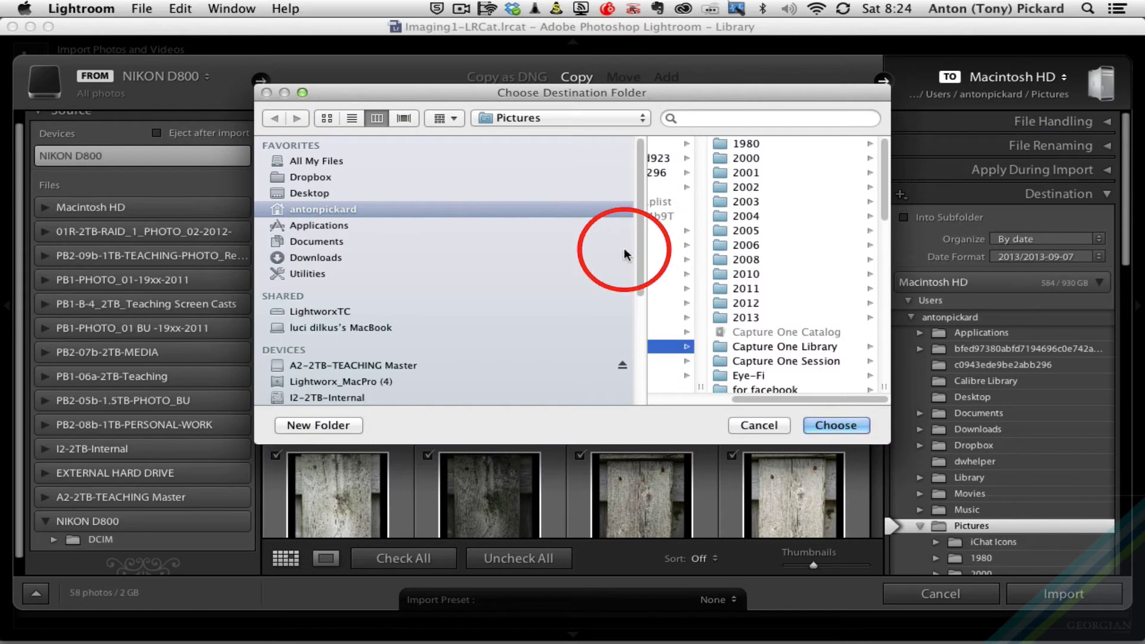
{"action": "scroll", "coordinate": [591, 260], "scroll_direction": "down", "scroll_amount": 5}
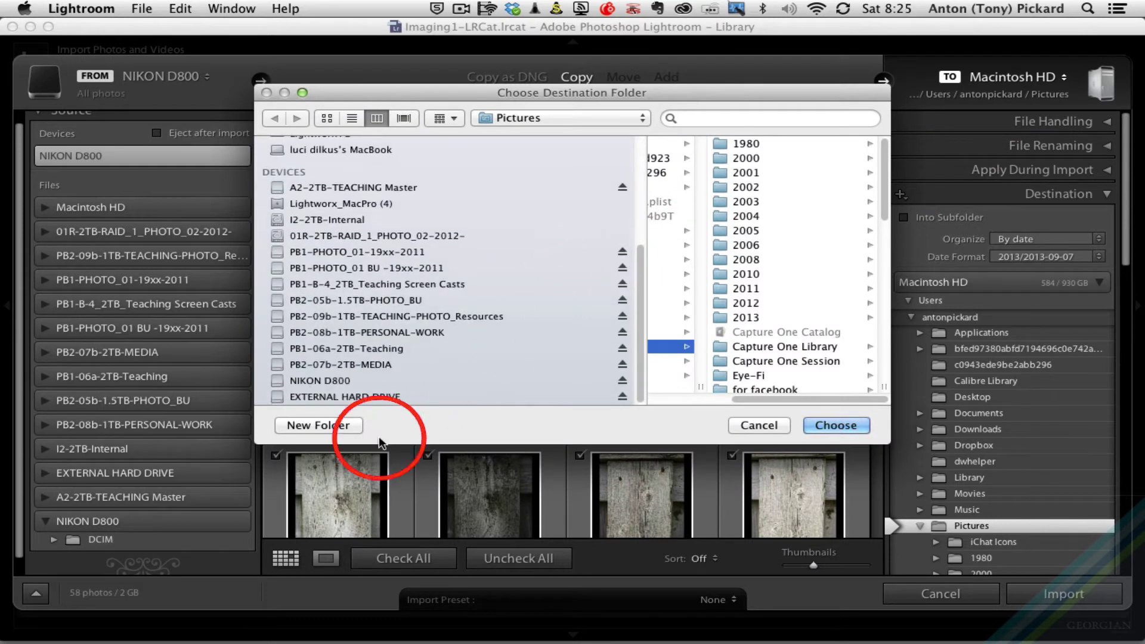
{"action": "left_click", "coordinate": [333, 396]}
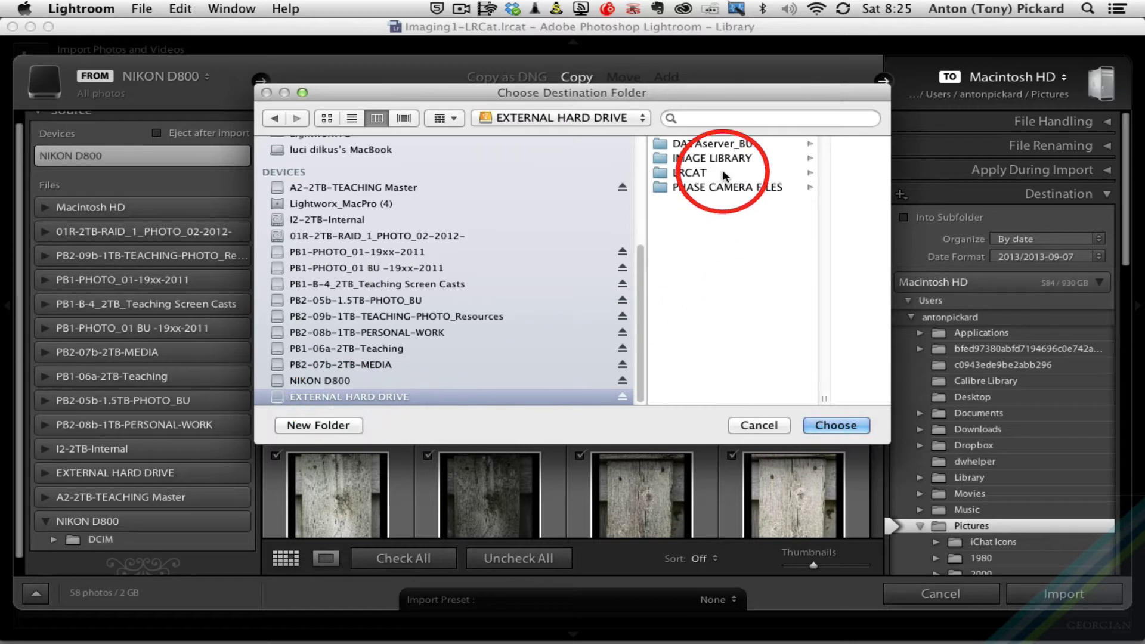
{"action": "left_click", "coordinate": [710, 158]}
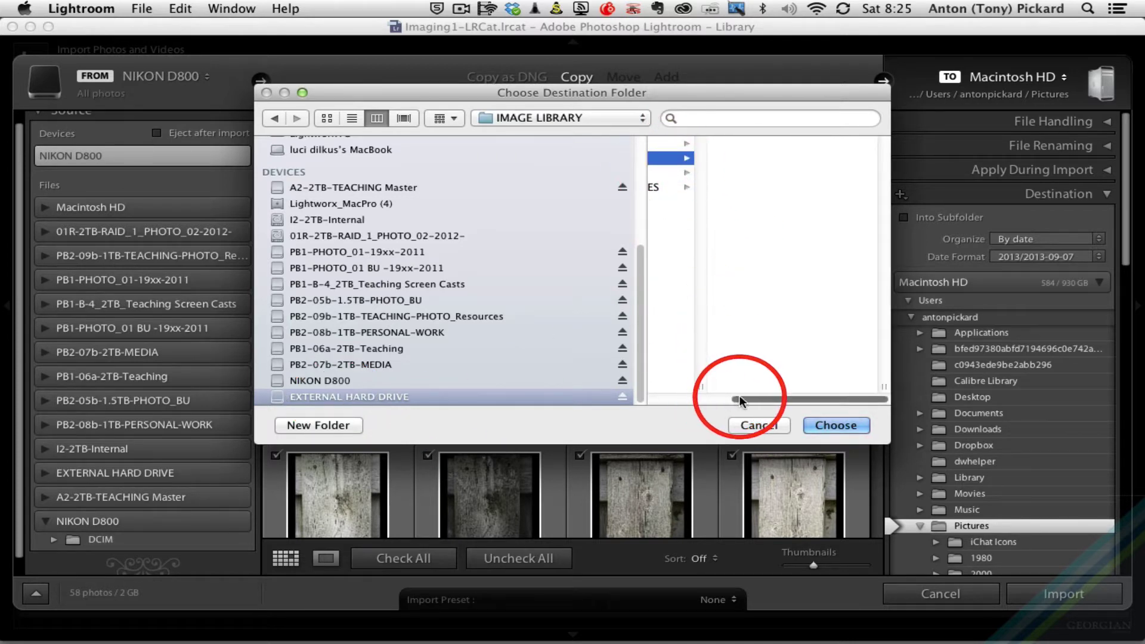
{"action": "left_click_drag", "start_coordinate": [738, 395], "coordinate": [536, 351]}
{"action": "left_click_drag", "start_coordinate": [697, 387], "coordinate": [766, 361]}
{"action": "left_click_drag", "start_coordinate": [633, 398], "coordinate": [619, 398]}
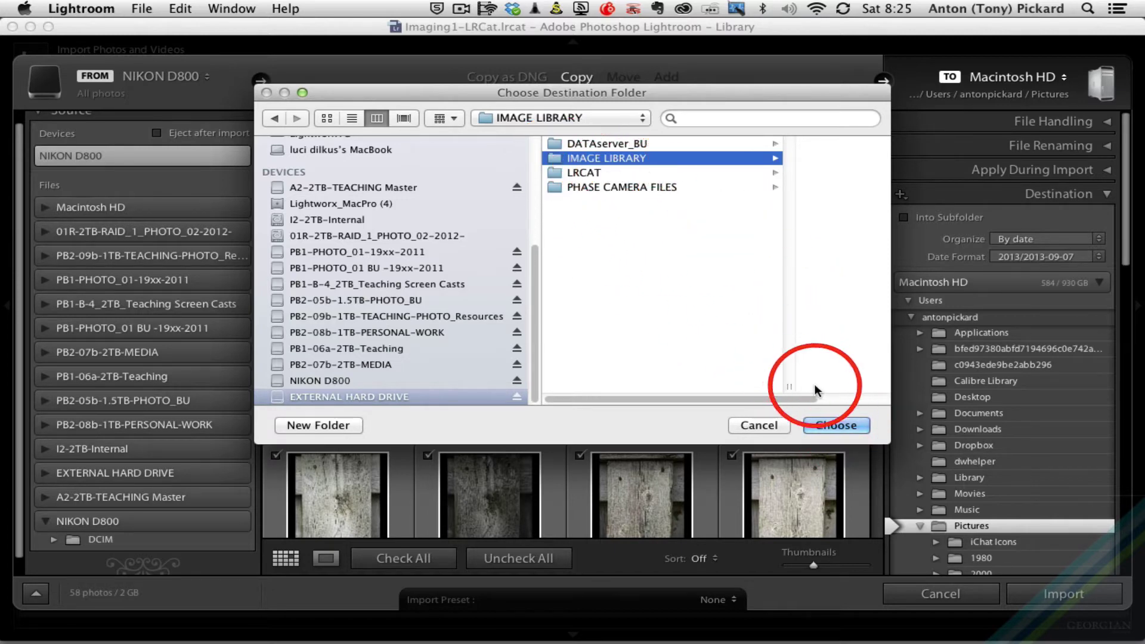
{"action": "left_click", "coordinate": [833, 424]}
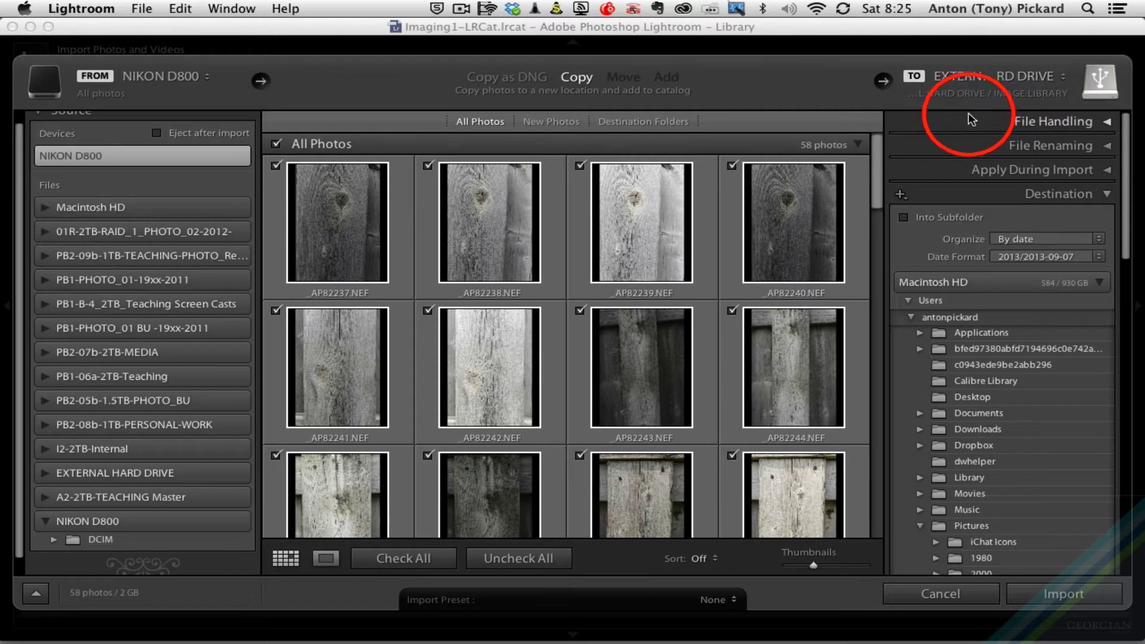
{"action": "left_click", "coordinate": [1107, 195]}
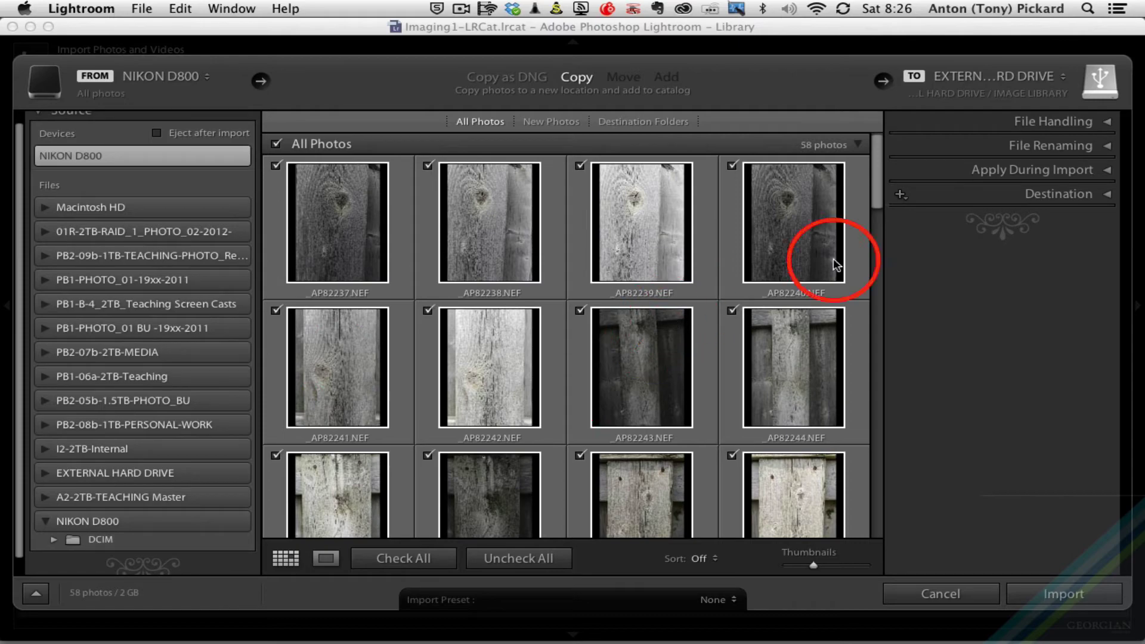
Compare the New Photos and All Photos views and look through the thumbnails of the camera's images
{"action": "mouse_move", "coordinate": [876, 195]}
{"action": "left_mouse_down"}
{"action": "mouse_move", "coordinate": [876, 524]}
{"action": "mouse_move", "coordinate": [862, 181]}
{"action": "left_mouse_up"}
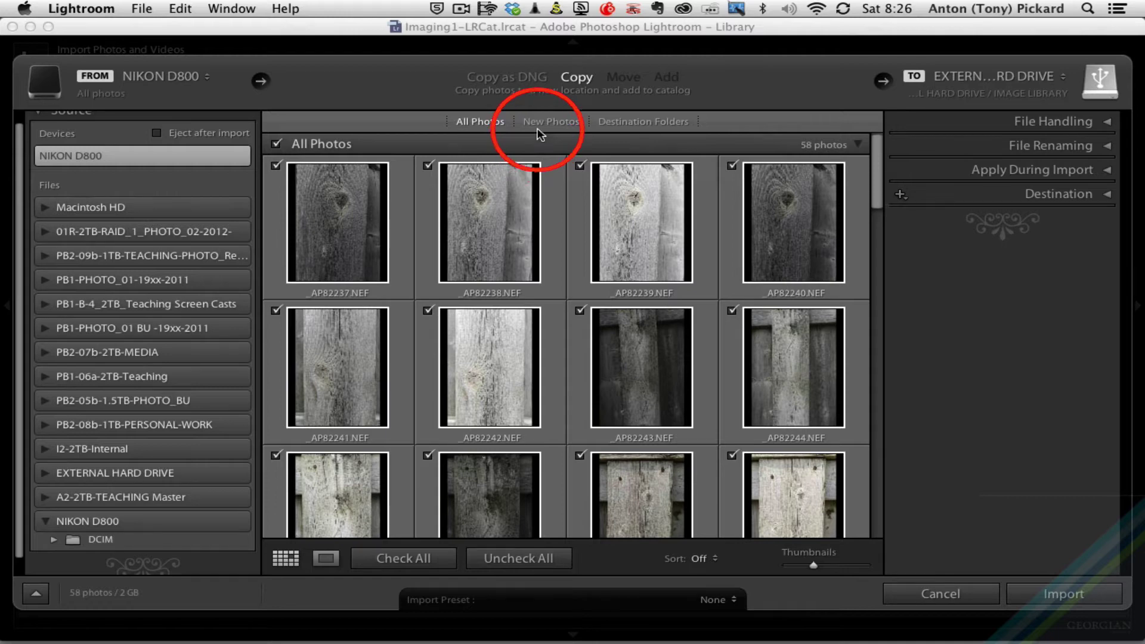
{"action": "left_click", "coordinate": [542, 121]}
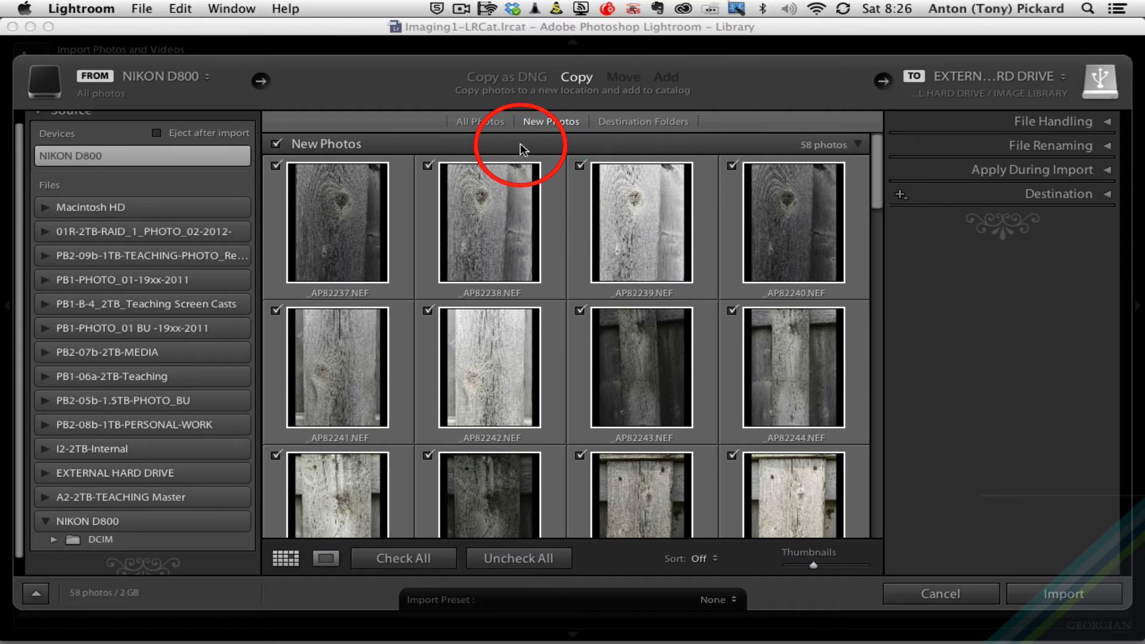
{"action": "left_click", "coordinate": [484, 121]}
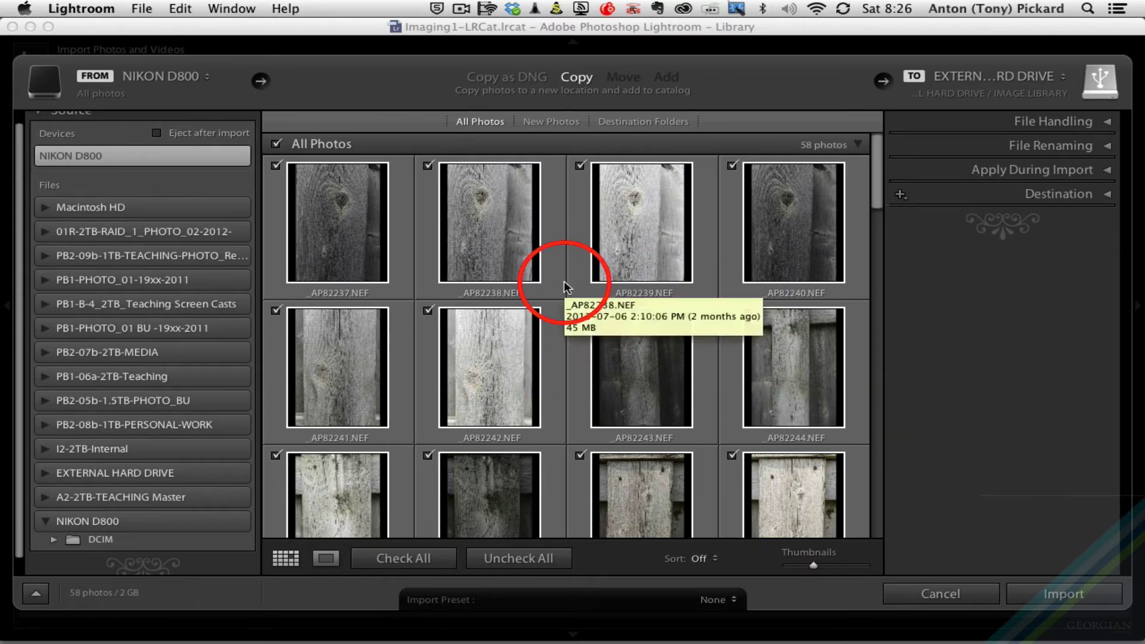
{"action": "scroll", "coordinate": [665, 330], "scroll_direction": "down", "scroll_amount": 2}
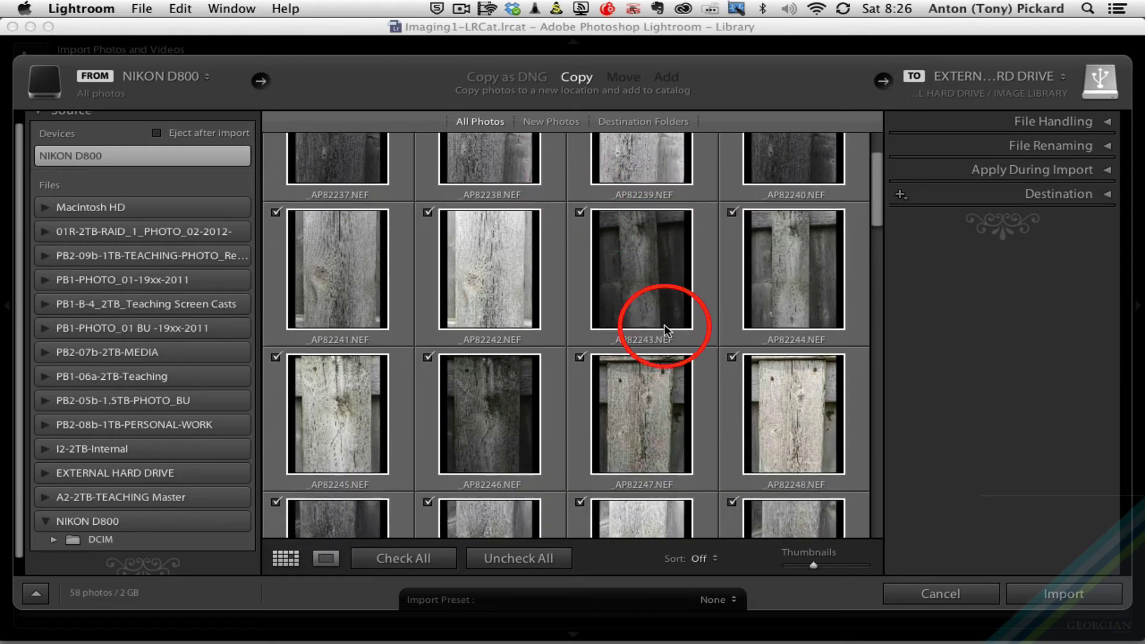
{"action": "scroll", "coordinate": [665, 329], "scroll_direction": "down", "scroll_amount": 10}
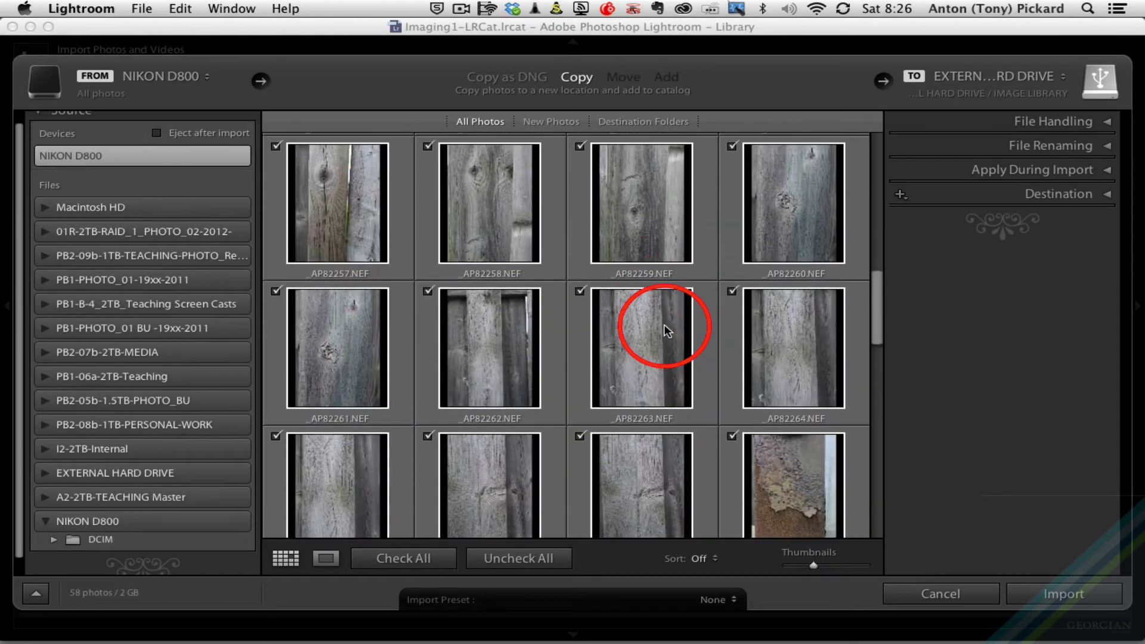
Look through the remaining thumbnails and try excluding _AP82251.NEF from the import, including it again
{"action": "scroll", "coordinate": [665, 327], "scroll_direction": "down", "scroll_amount": 6}
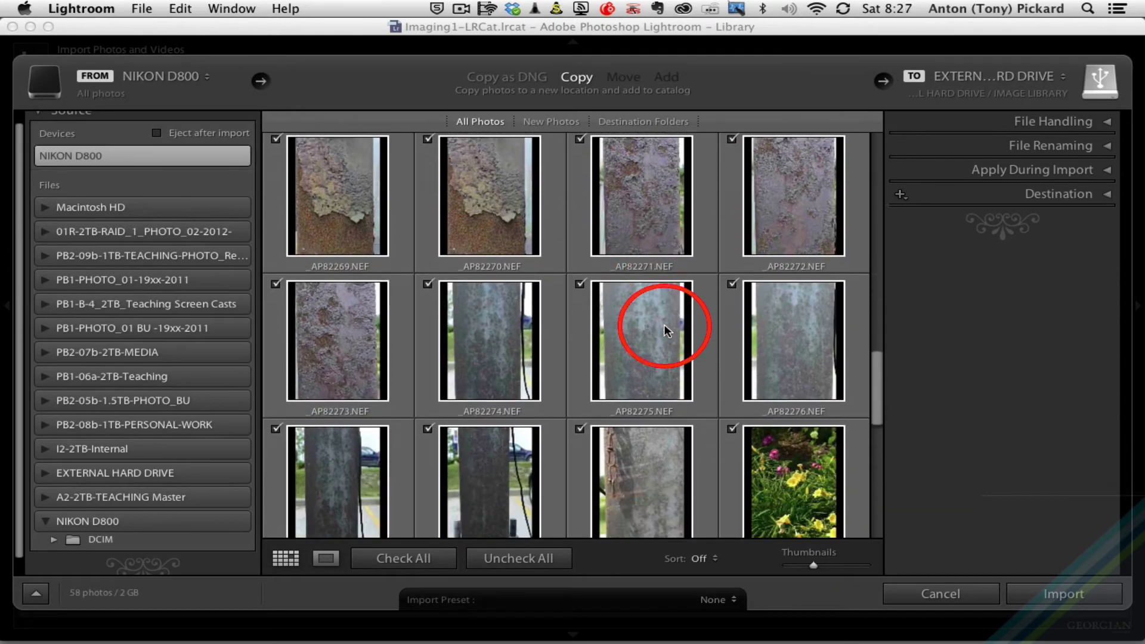
{"action": "scroll", "coordinate": [664, 324], "scroll_direction": "down", "scroll_amount": 2}
{"action": "scroll", "coordinate": [618, 387], "scroll_direction": "down", "scroll_amount": 3}
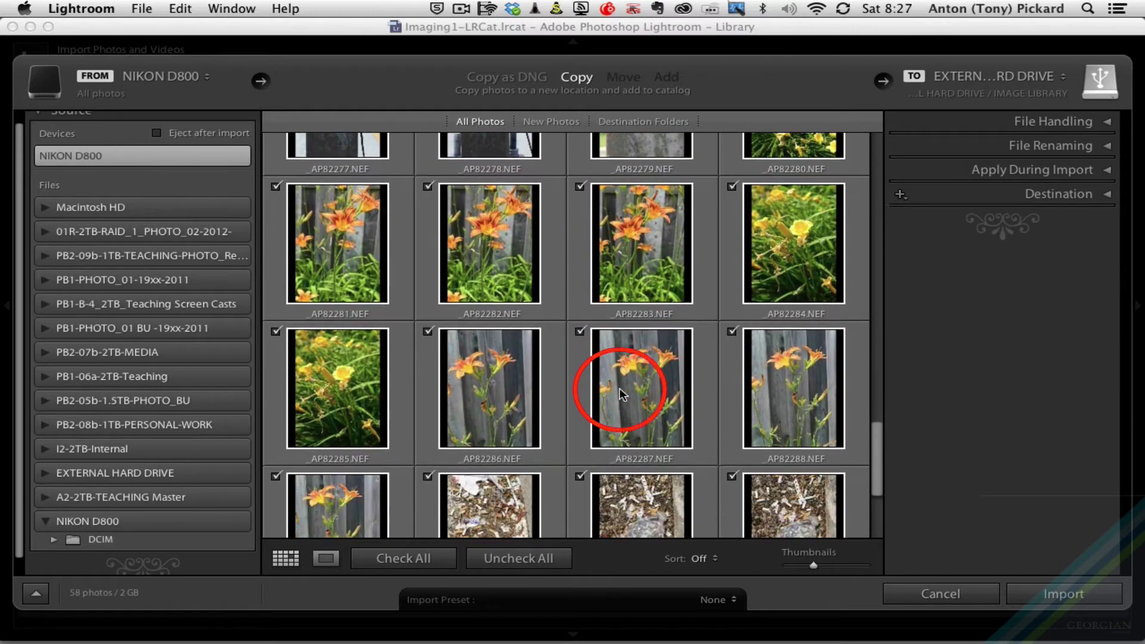
{"action": "scroll", "coordinate": [618, 388], "scroll_direction": "down", "scroll_amount": 3}
{"action": "scroll", "coordinate": [618, 388], "scroll_direction": "up", "scroll_amount": 15}
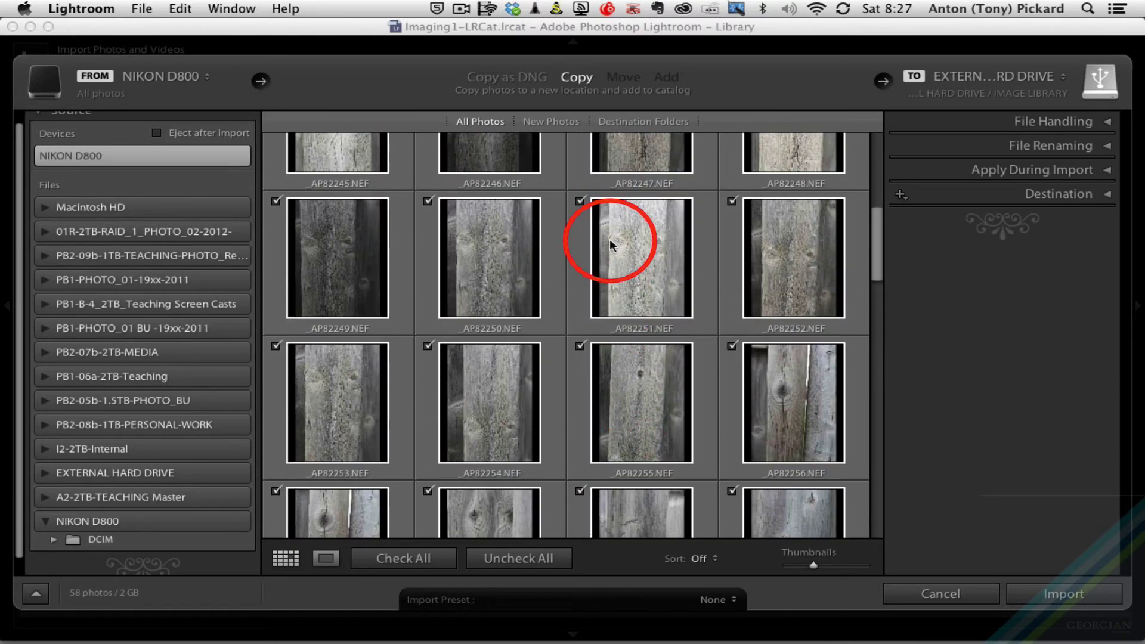
{"action": "left_click", "coordinate": [579, 200]}
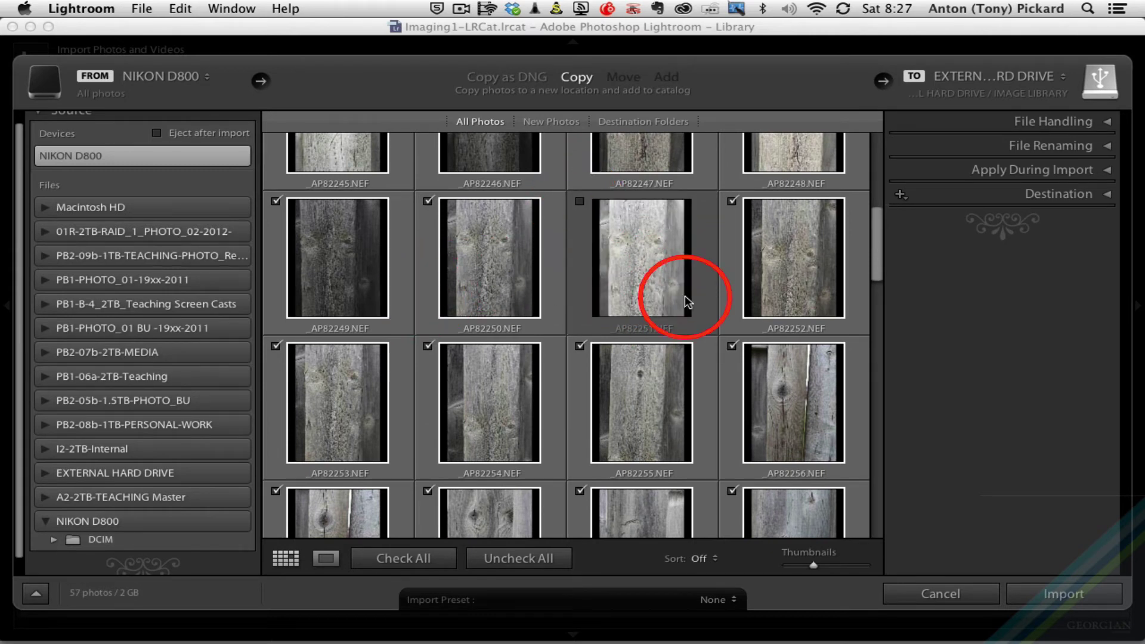
{"action": "left_click", "coordinate": [580, 202]}
{"action": "scroll", "coordinate": [619, 246], "scroll_direction": "up", "scroll_amount": 5}
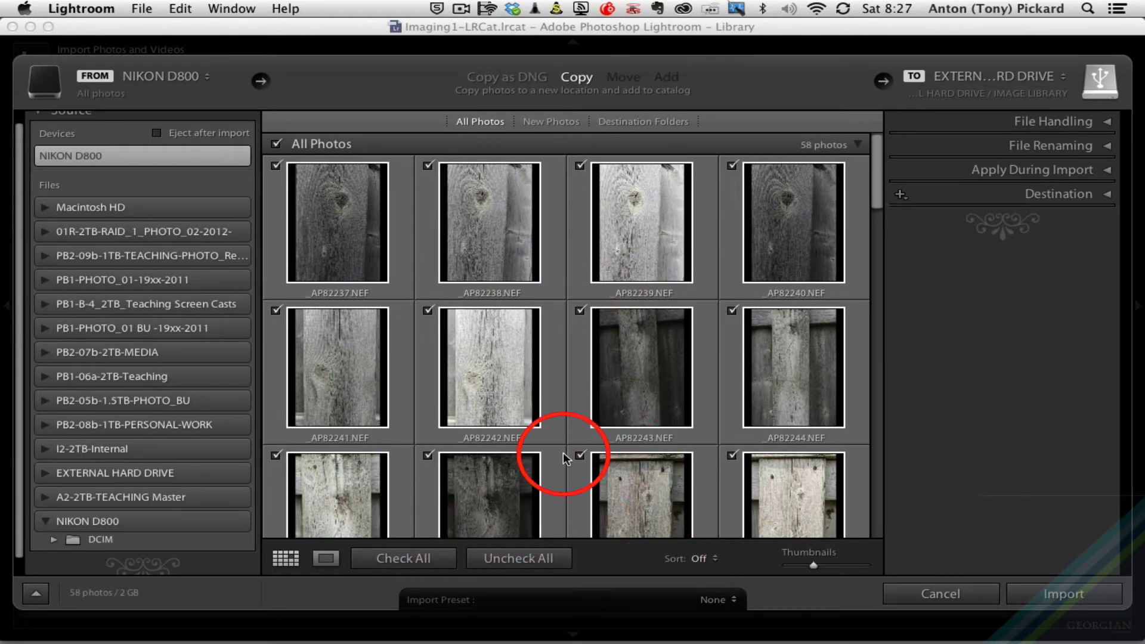
Reduce the thumbnails in the import grid to their smallest size
{"action": "left_click_drag", "start_coordinate": [813, 563], "coordinate": [786, 563]}
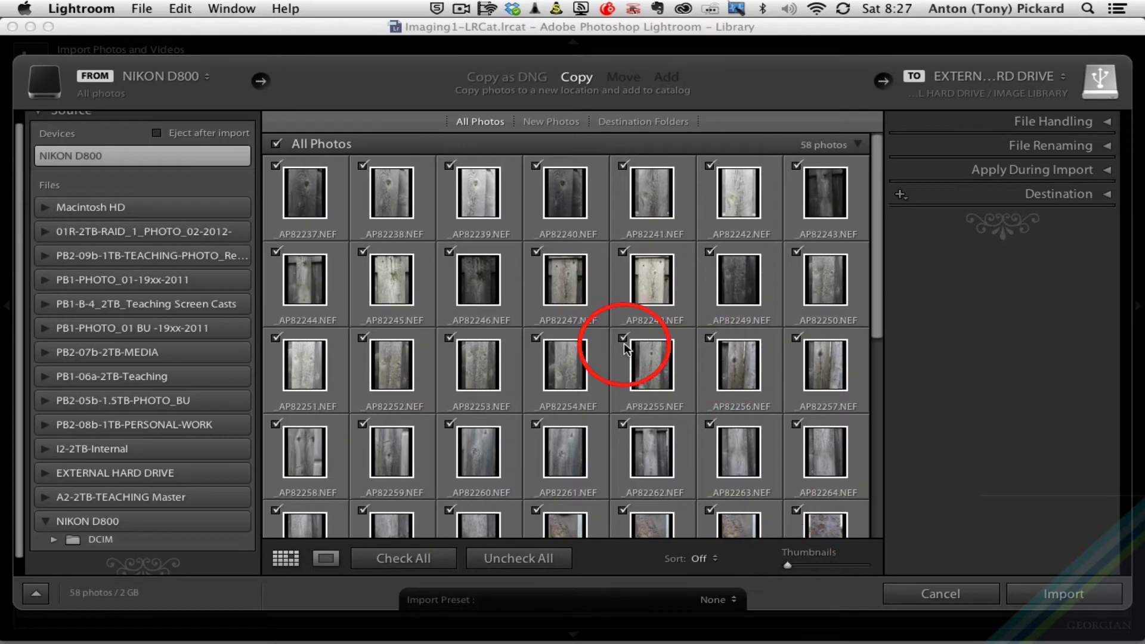
{"action": "left_click_drag", "start_coordinate": [875, 320], "coordinate": [886, 255]}
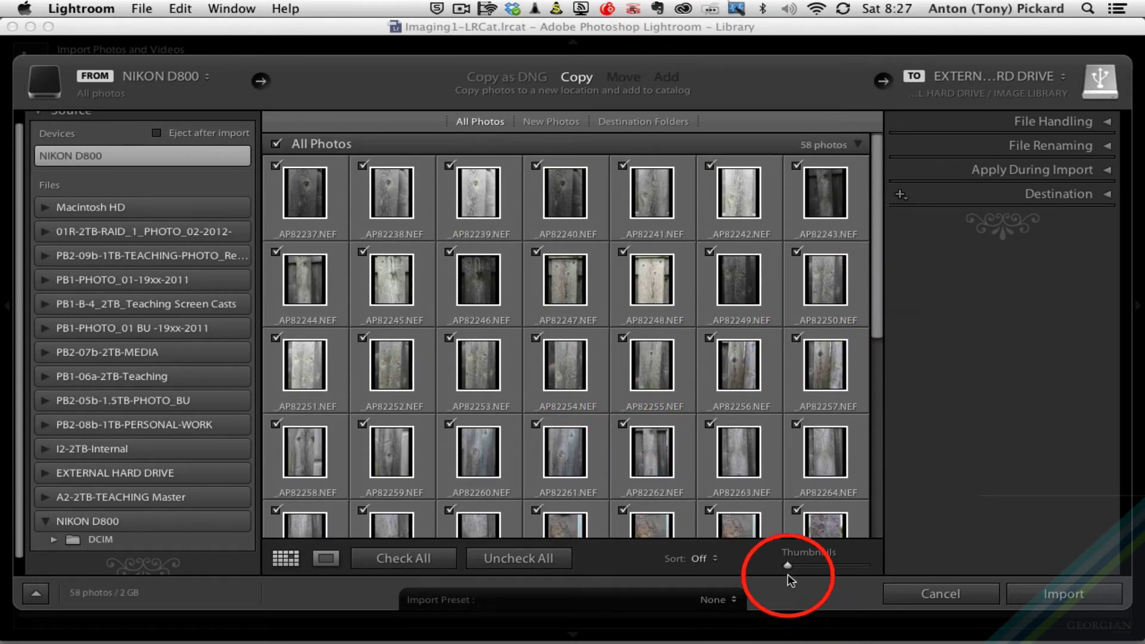
{"action": "left_click_drag", "start_coordinate": [788, 568], "coordinate": [749, 574]}
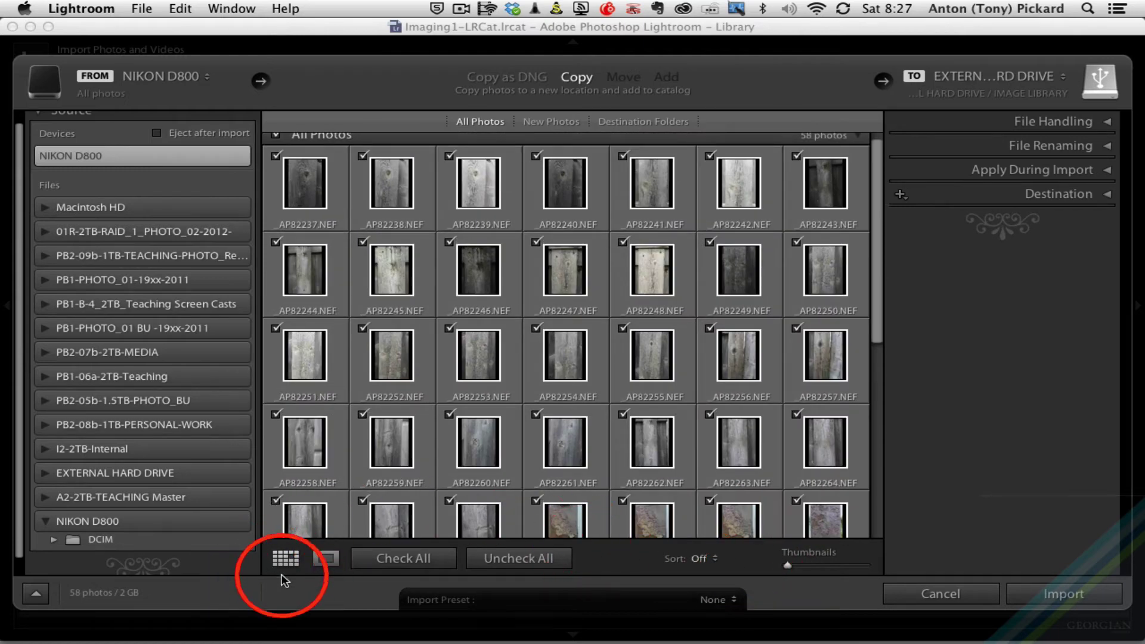
Examine _AP82237.NEF and the photos following it one at a time in the enlarged view, and return to the grid
{"action": "left_click", "coordinate": [314, 190]}
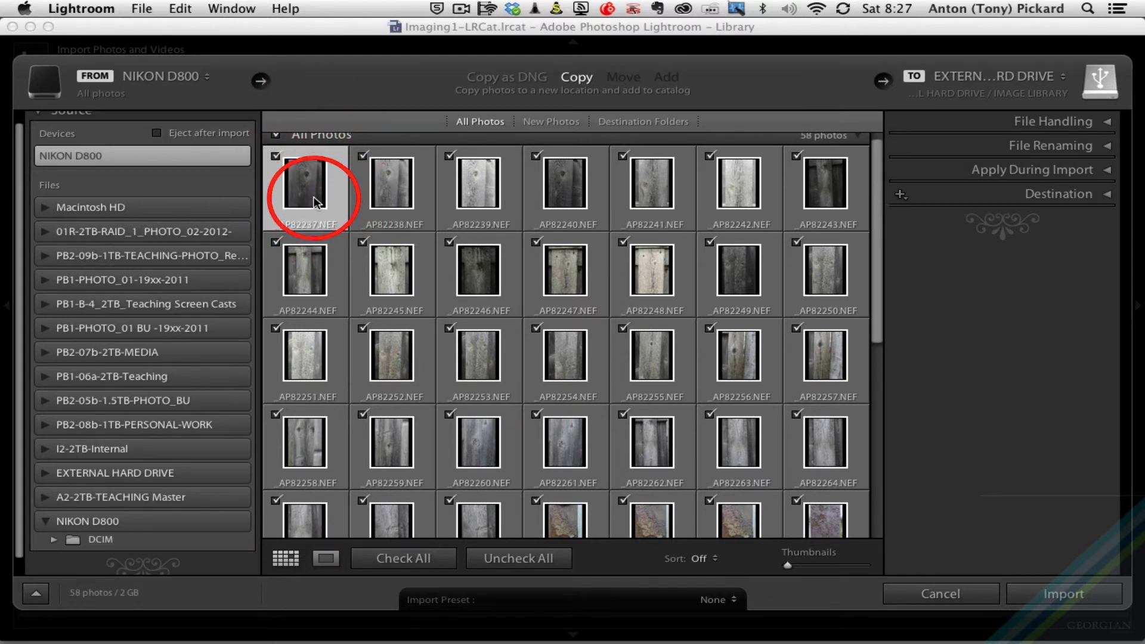
{"action": "left_click", "coordinate": [326, 559]}
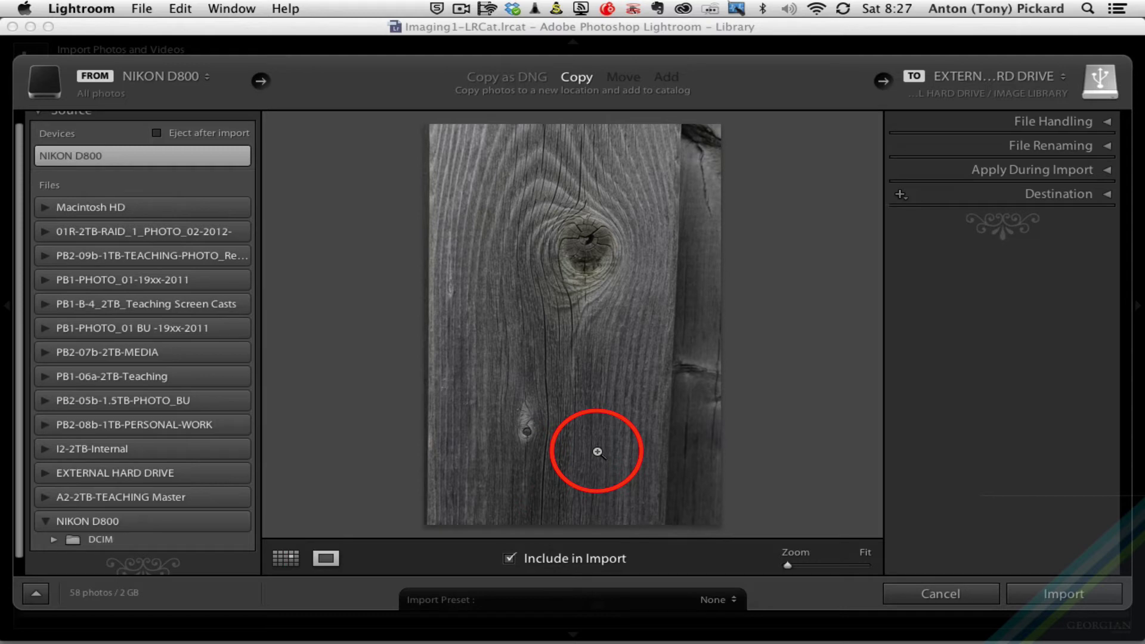
{"action": "left_click", "coordinate": [597, 452]}
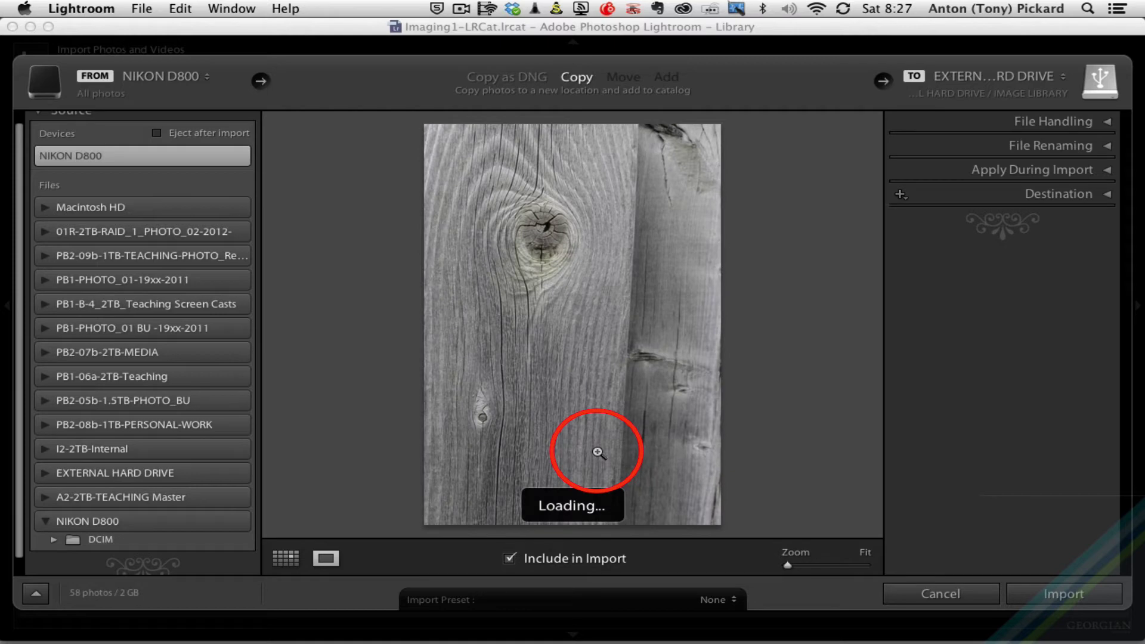
{"action": "left_click", "coordinate": [597, 452]}
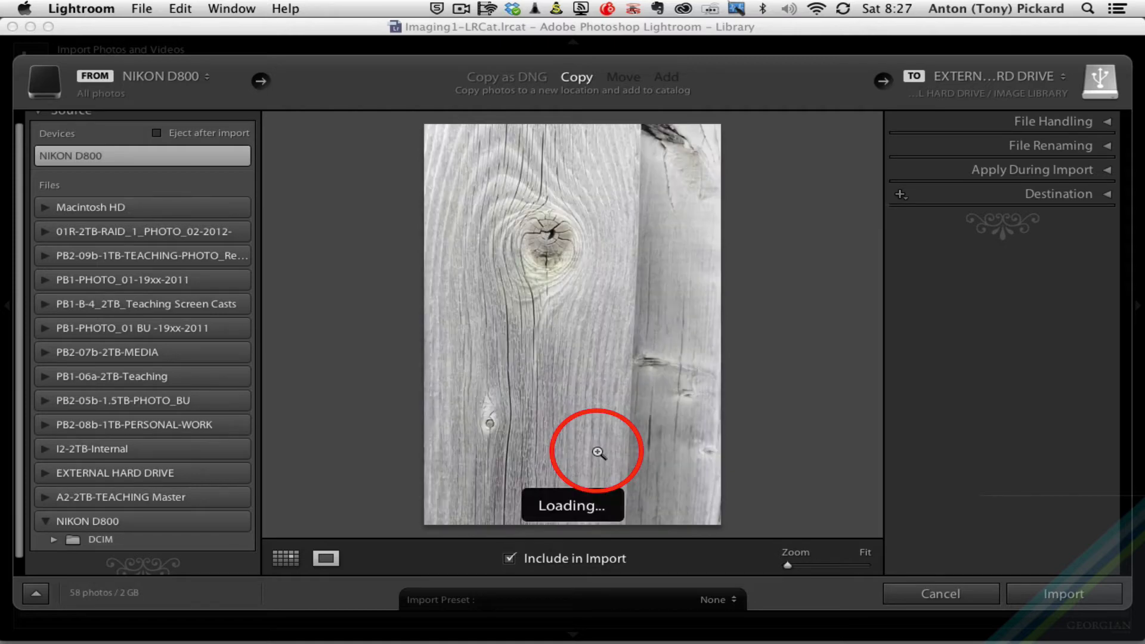
{"action": "key", "text": "Right"}
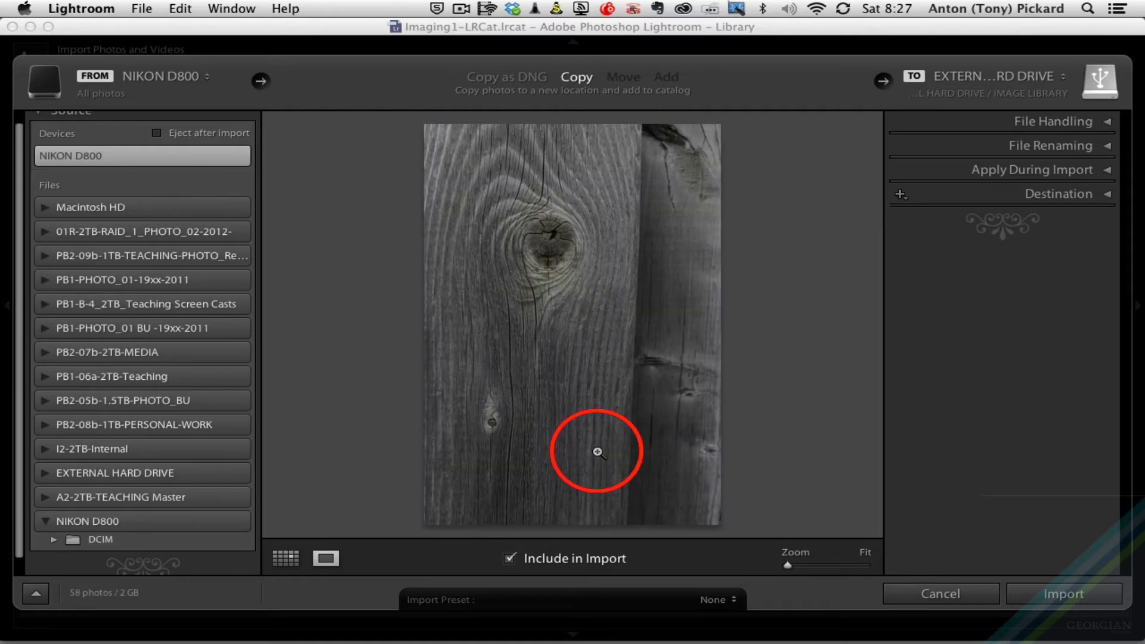
{"action": "key", "text": "Right"}
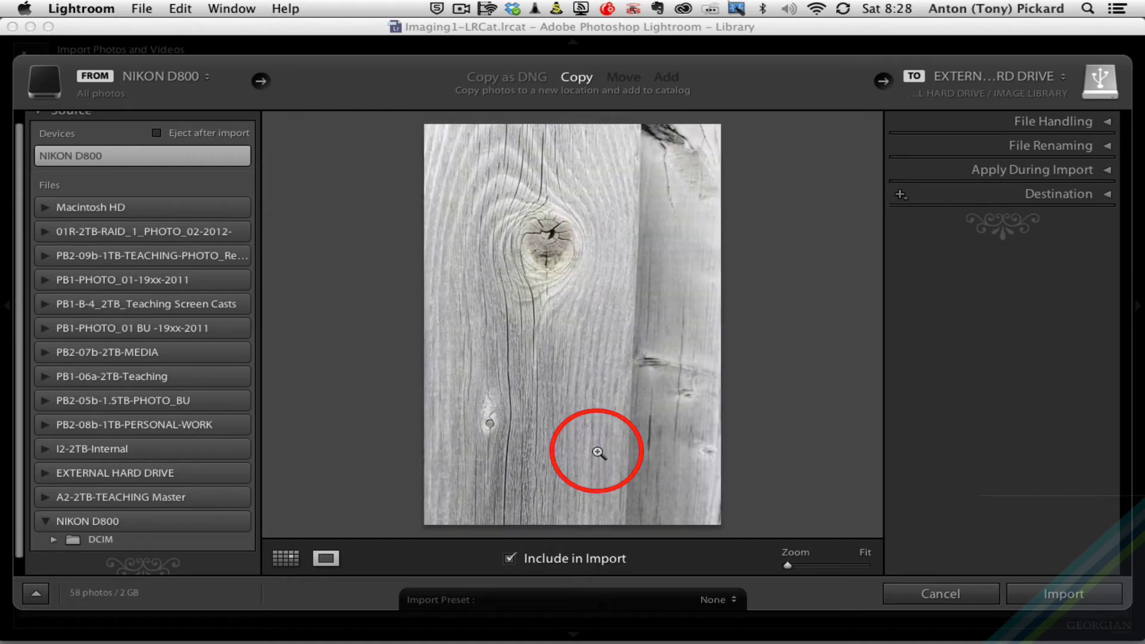
{"action": "key", "text": "Right"}
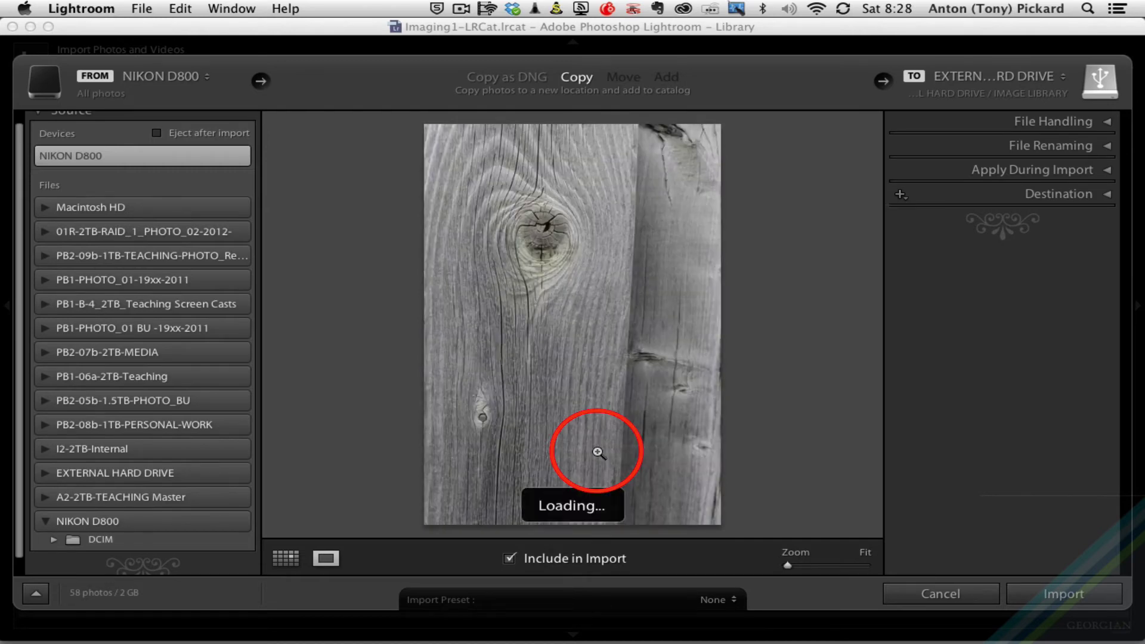
{"action": "key", "text": "Right"}
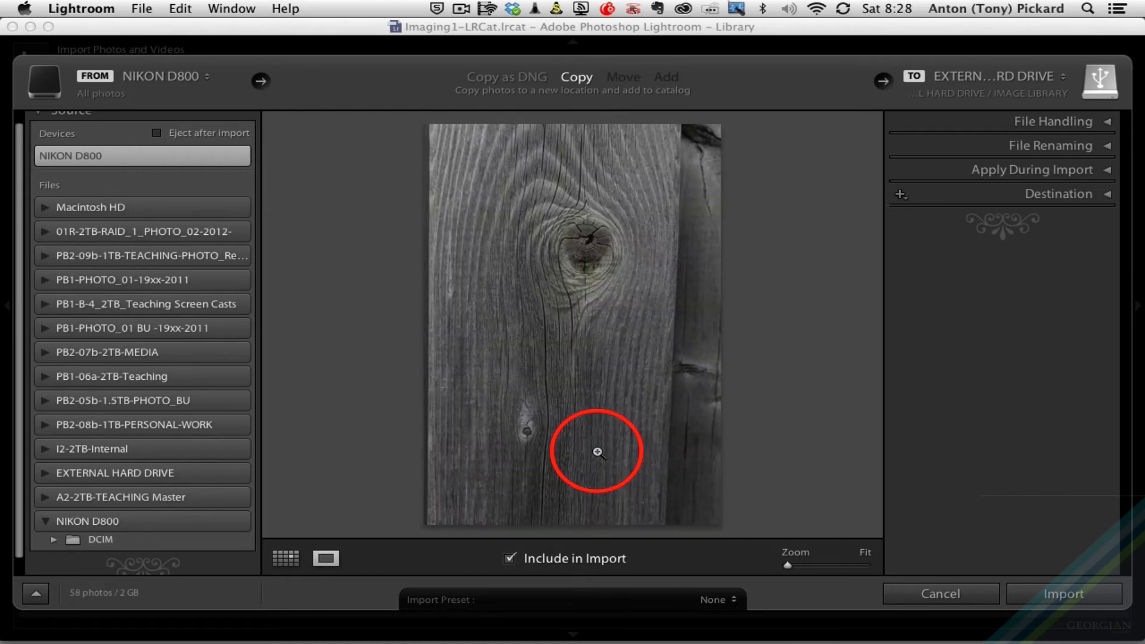
{"action": "left_click", "coordinate": [286, 558]}
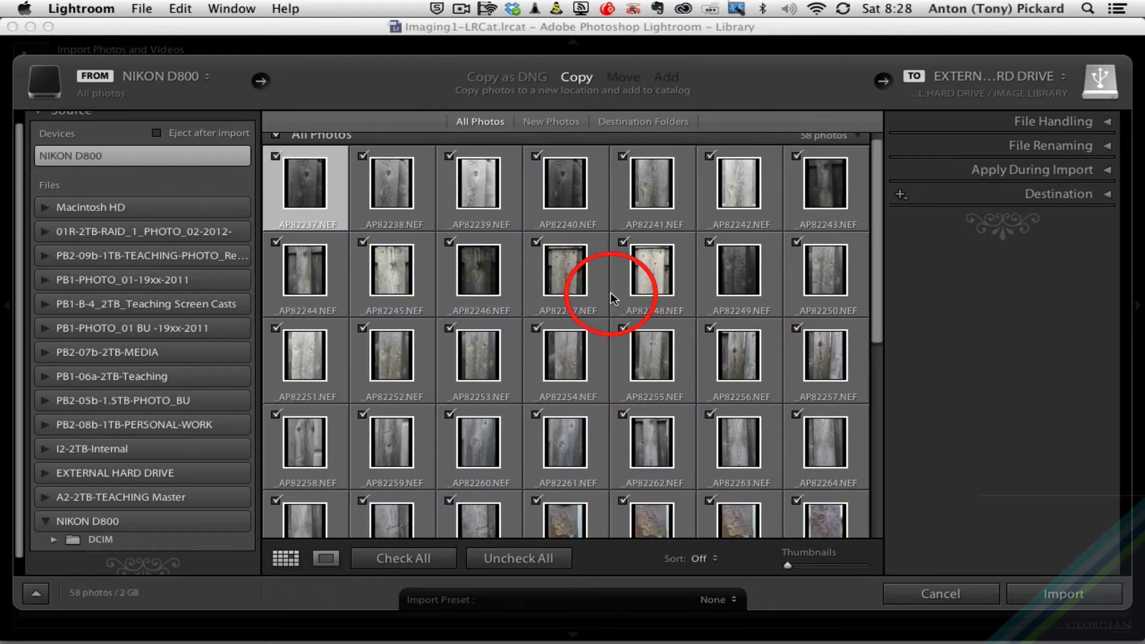
{"action": "scroll", "coordinate": [872, 197], "scroll_direction": "up", "scroll_amount": 1}
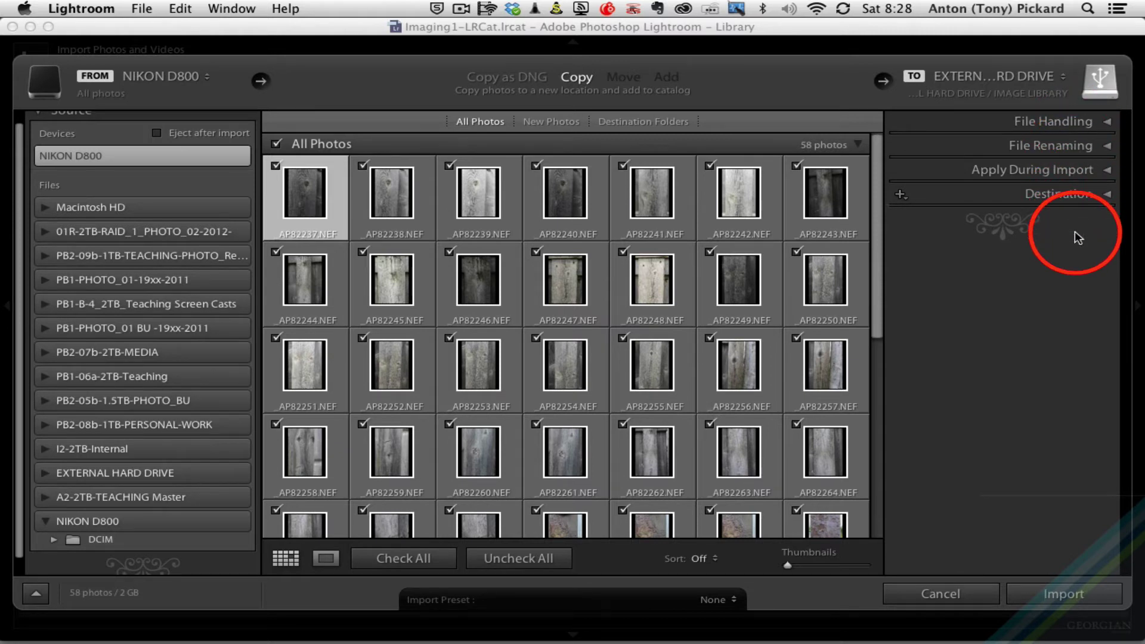
Review the File Handling and File Renaming options, trying Make a Second Copy To and switching it off again
{"action": "left_click", "coordinate": [1106, 122]}
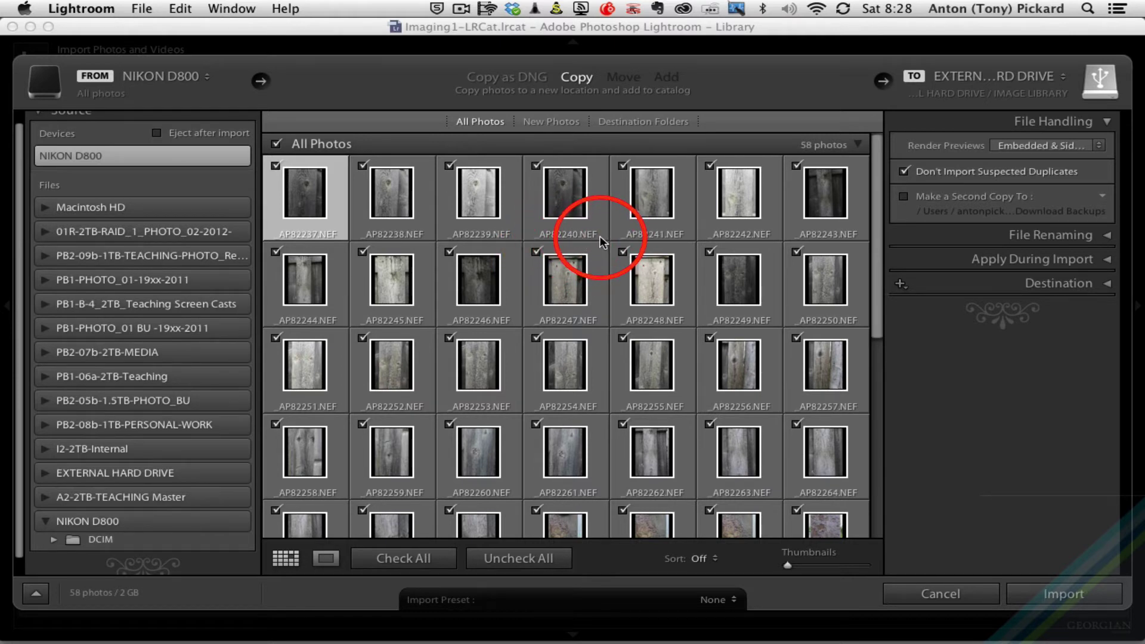
{"action": "mouse_move", "coordinate": [599, 235]}
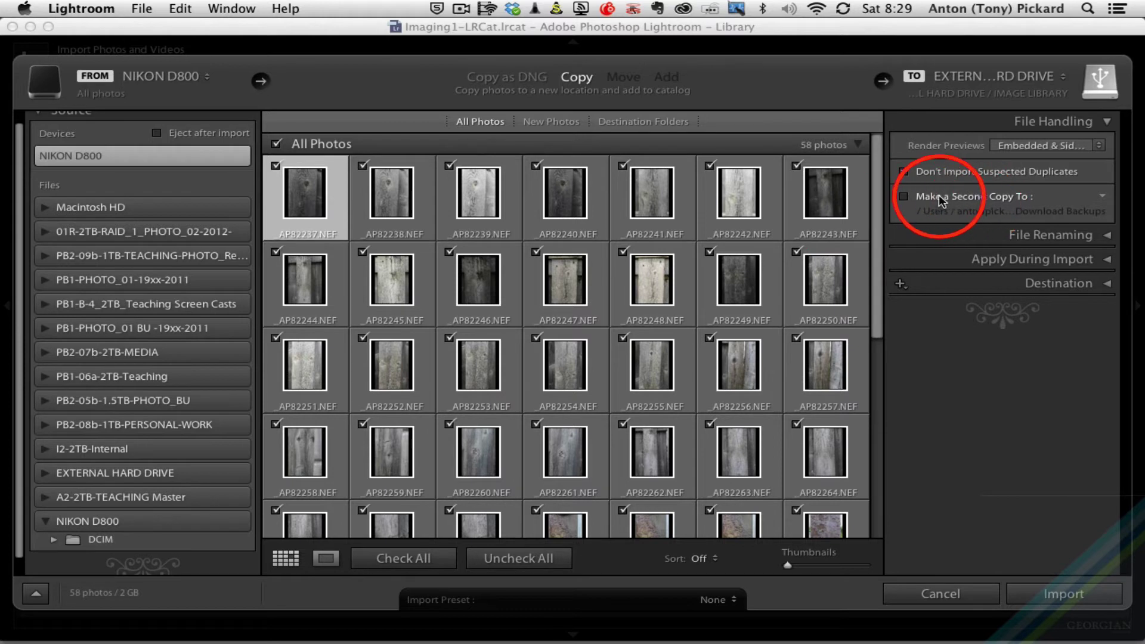
{"action": "left_click", "coordinate": [904, 197]}
{"action": "left_click", "coordinate": [906, 197]}
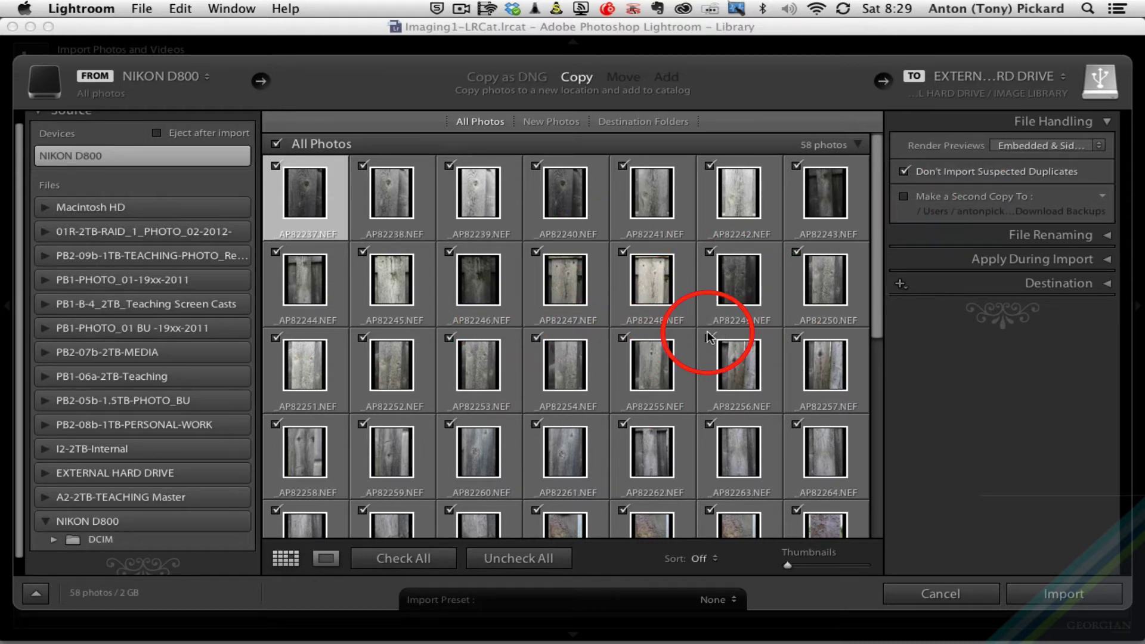
{"action": "mouse_move", "coordinate": [706, 330]}
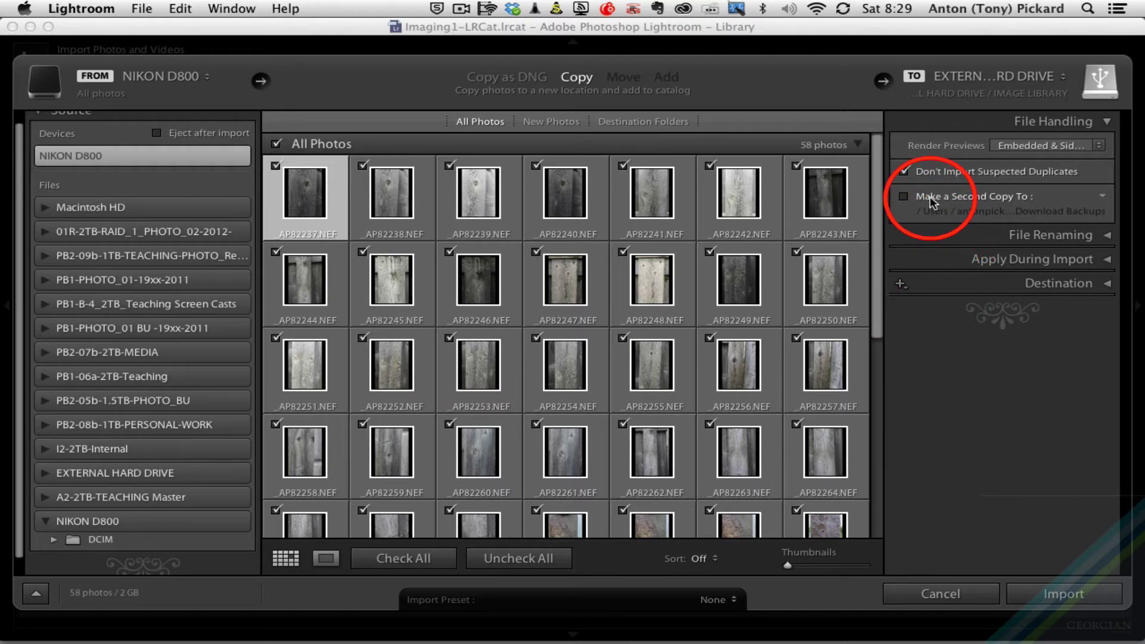
{"action": "left_click", "coordinate": [1106, 122]}
{"action": "left_click", "coordinate": [1107, 145]}
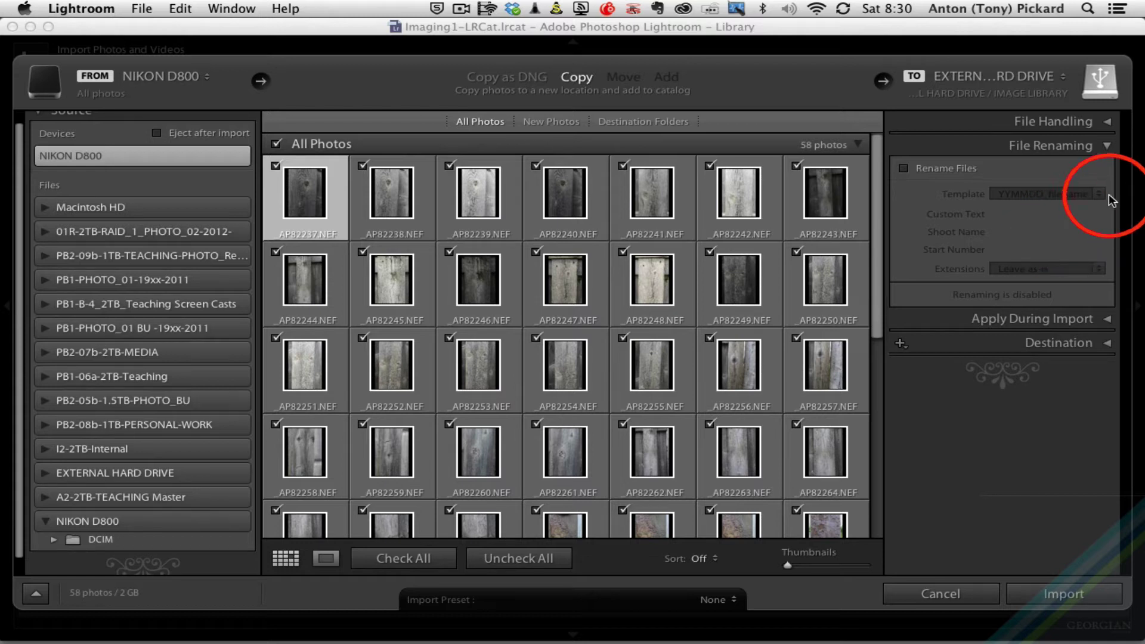
{"action": "left_click", "coordinate": [1104, 145]}
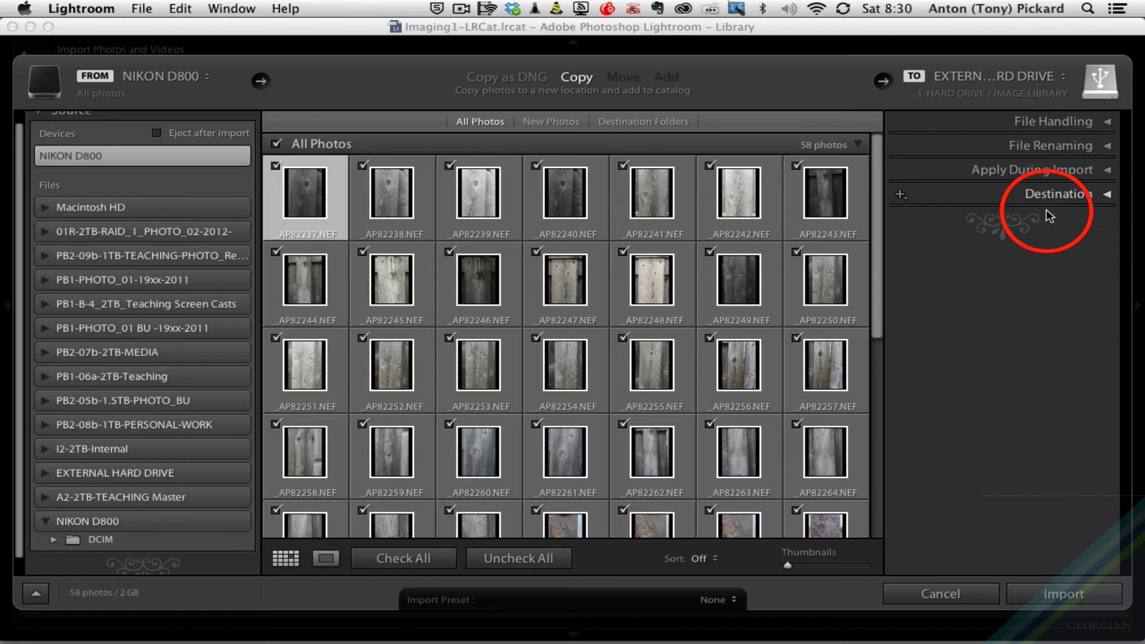
Review the Develop Settings and Metadata presets available under Apply During Import, leaving both set to None
{"action": "left_click", "coordinate": [1104, 170]}
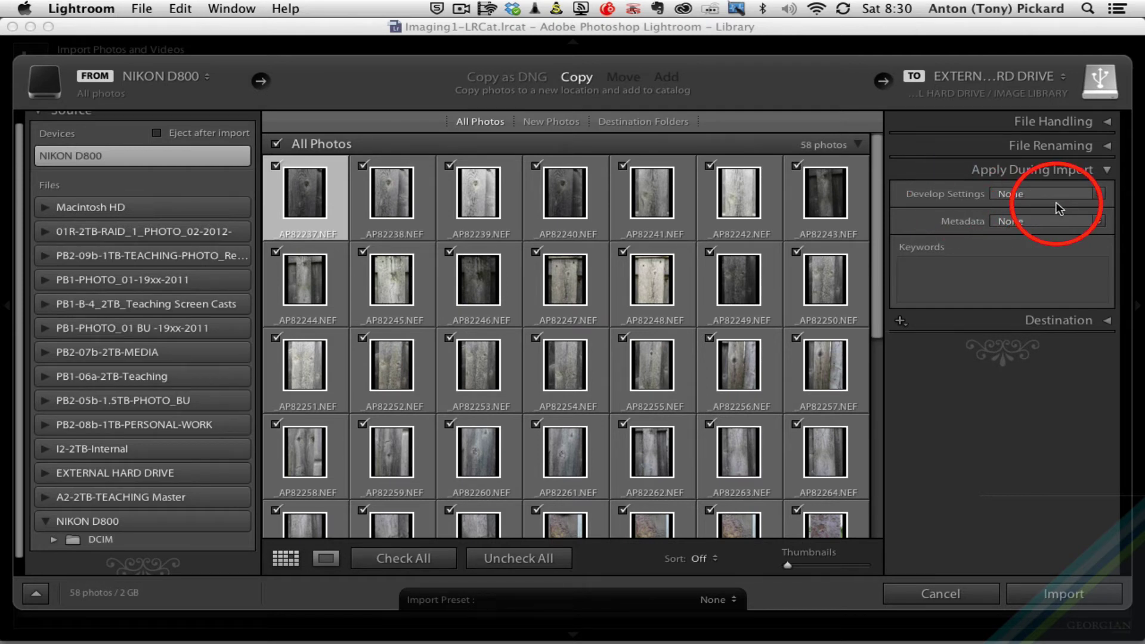
{"action": "left_click", "coordinate": [1098, 194]}
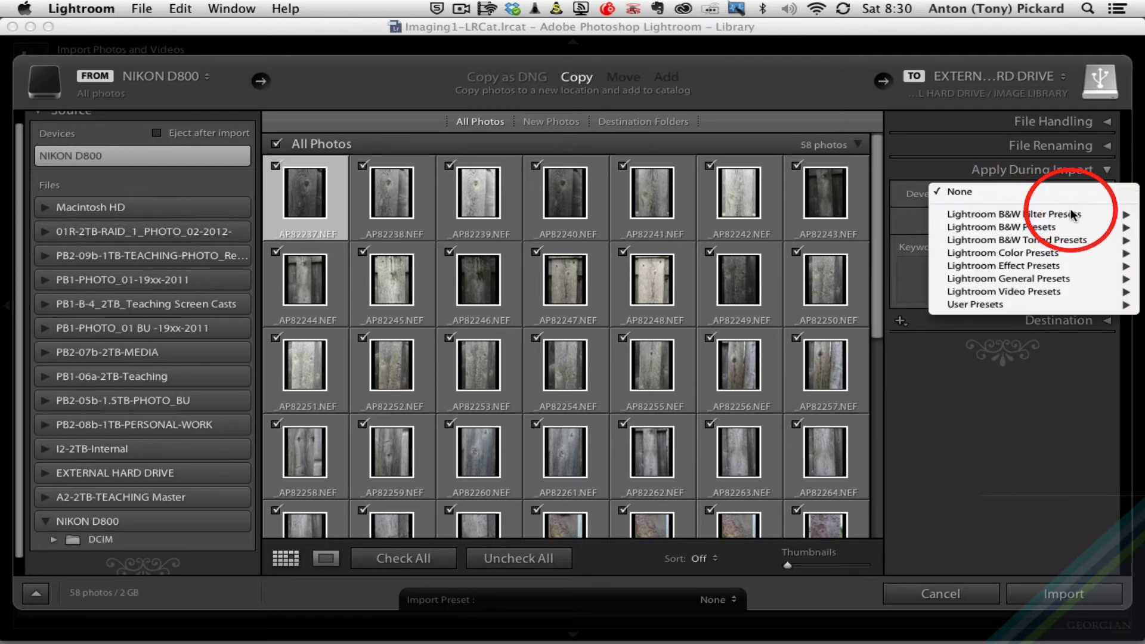
{"action": "mouse_move", "coordinate": [1037, 216]}
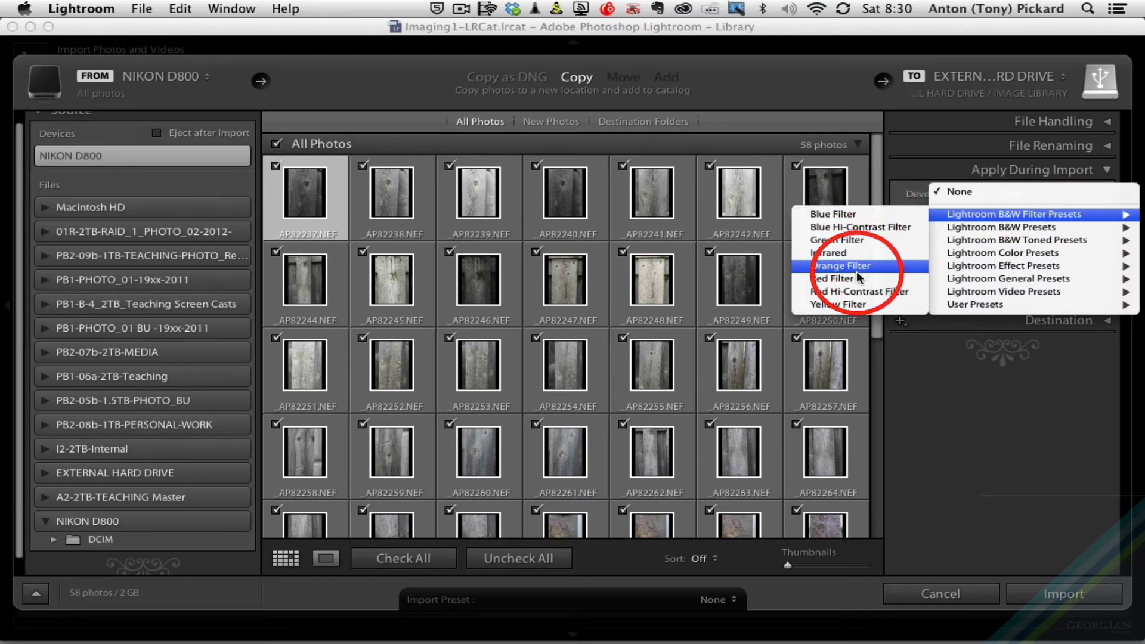
{"action": "left_click", "coordinate": [1010, 187]}
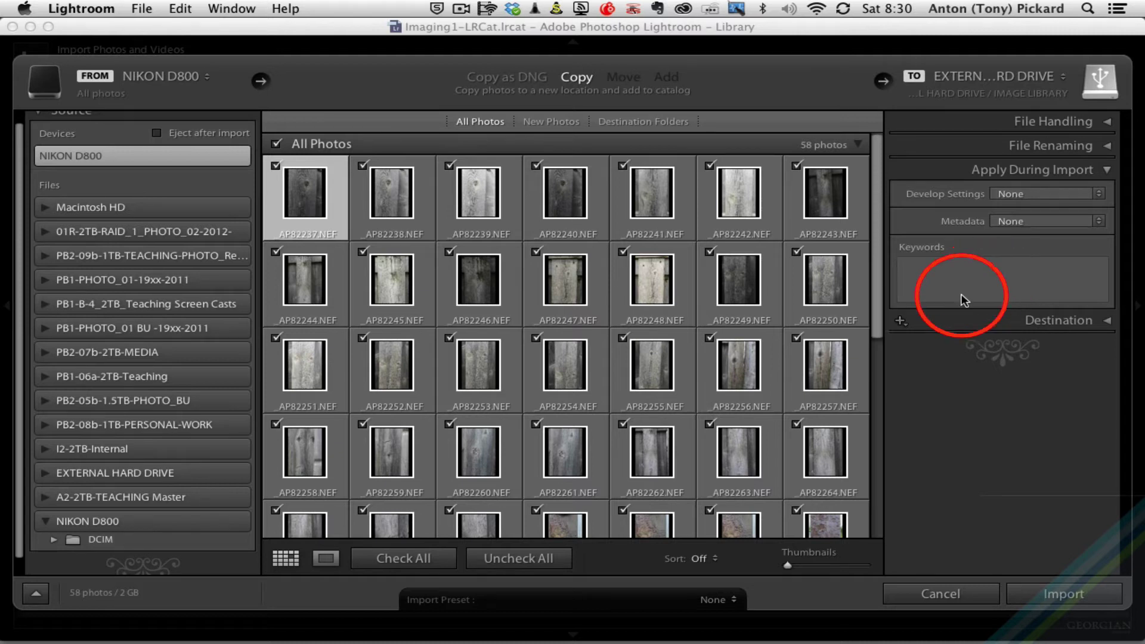
{"action": "left_click_drag", "start_coordinate": [877, 235], "coordinate": [929, 210]}
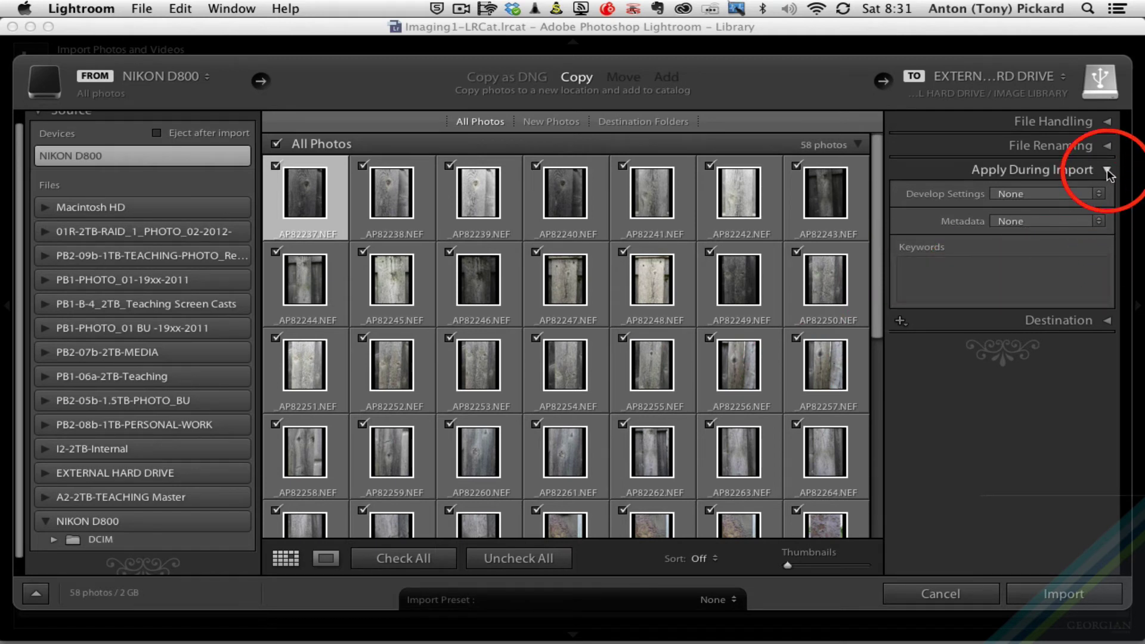
{"action": "left_click", "coordinate": [1098, 217]}
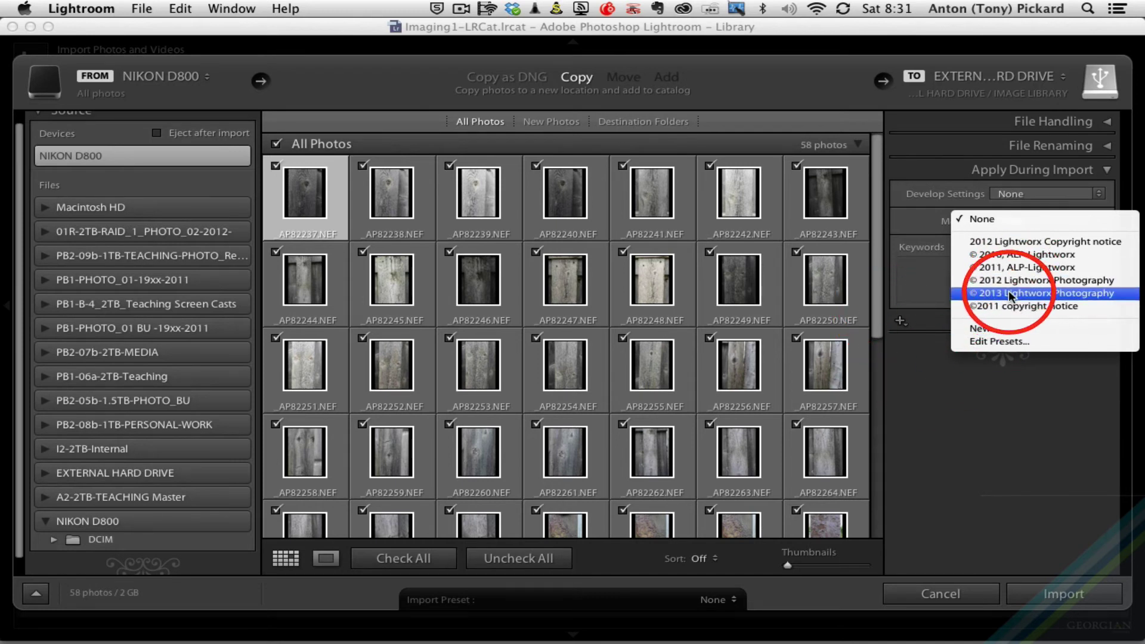
{"action": "left_click", "coordinate": [1014, 402]}
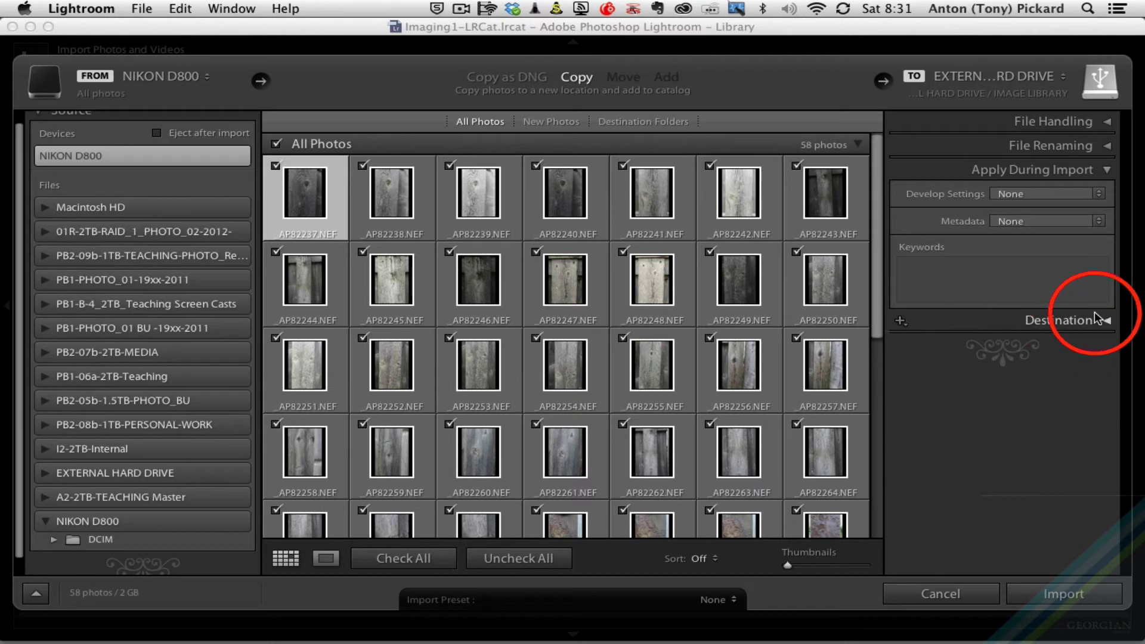
{"action": "left_click", "coordinate": [1107, 170]}
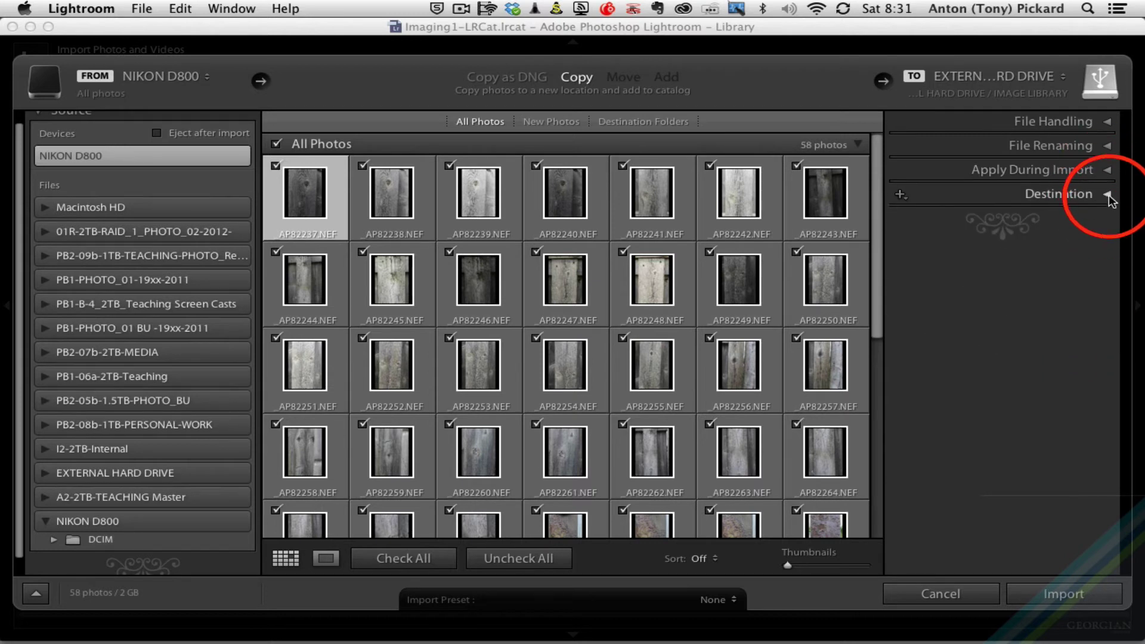
Review the available destination drives and folders for the import, collapsing the Pictures folder on Macintosh HD
{"action": "left_click", "coordinate": [1107, 195]}
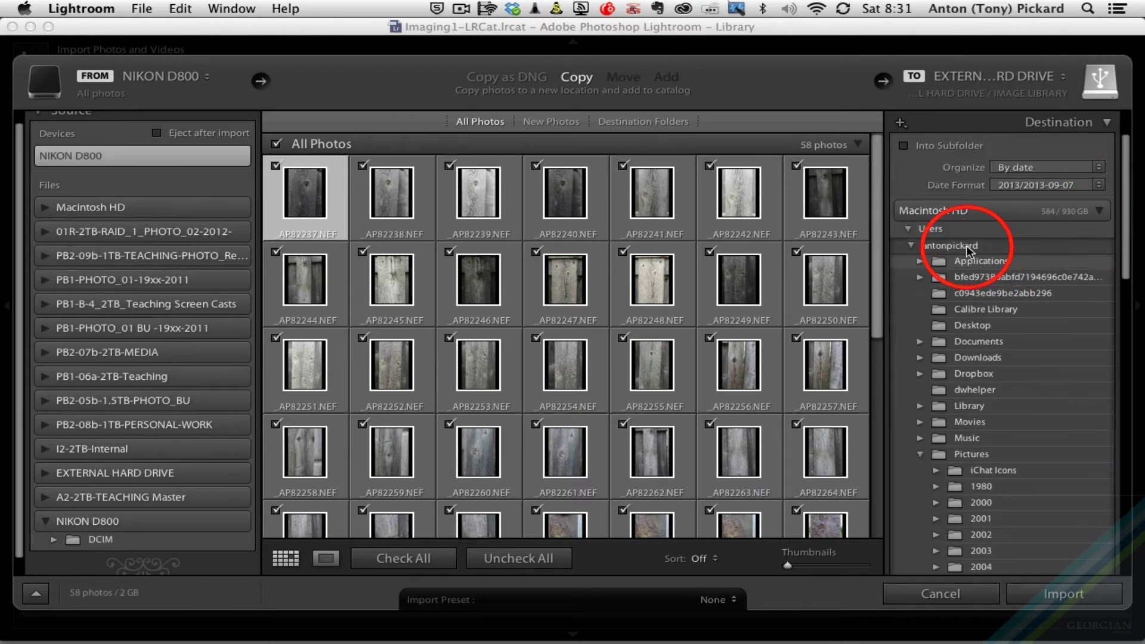
{"action": "scroll", "coordinate": [1039, 298], "scroll_direction": "down", "scroll_amount": 5}
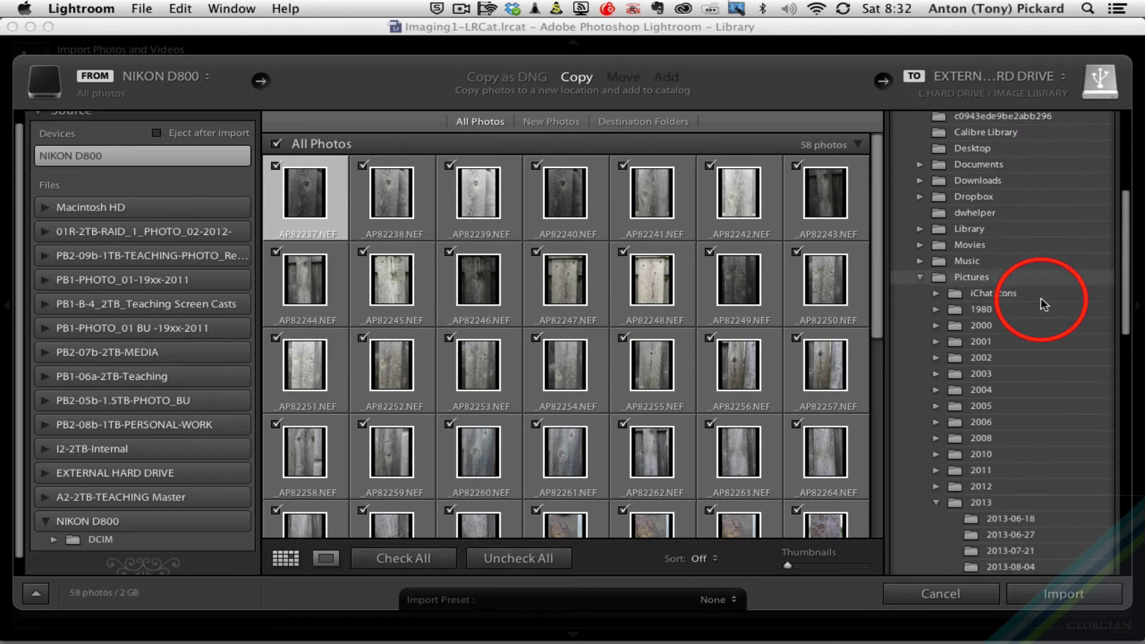
{"action": "left_click", "coordinate": [921, 274]}
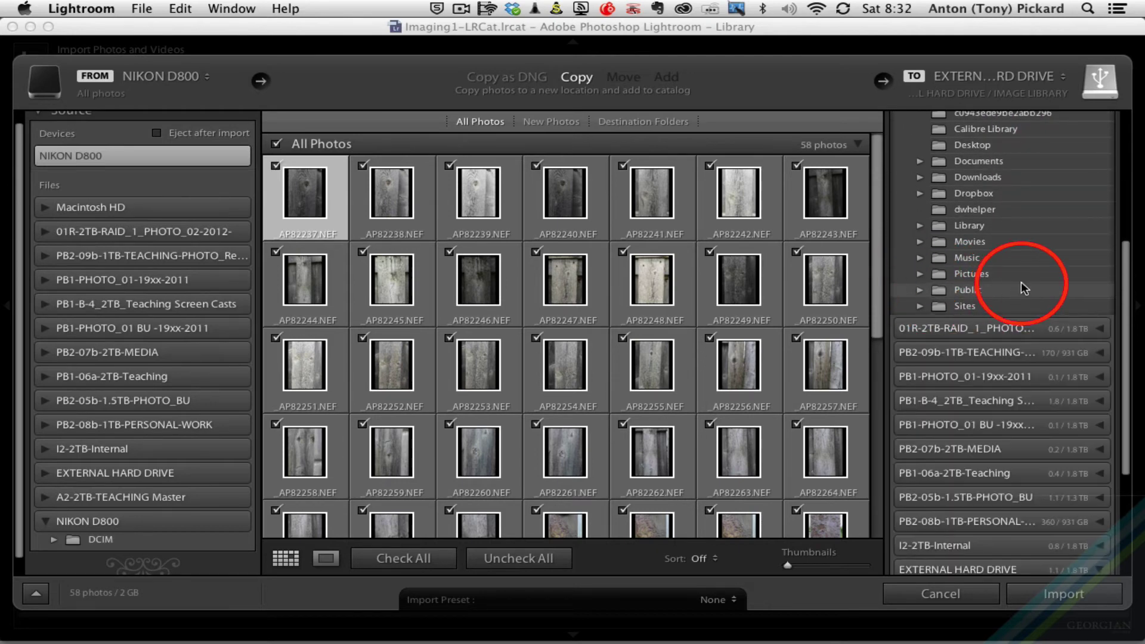
{"action": "scroll", "coordinate": [1024, 277], "scroll_direction": "down", "scroll_amount": 5}
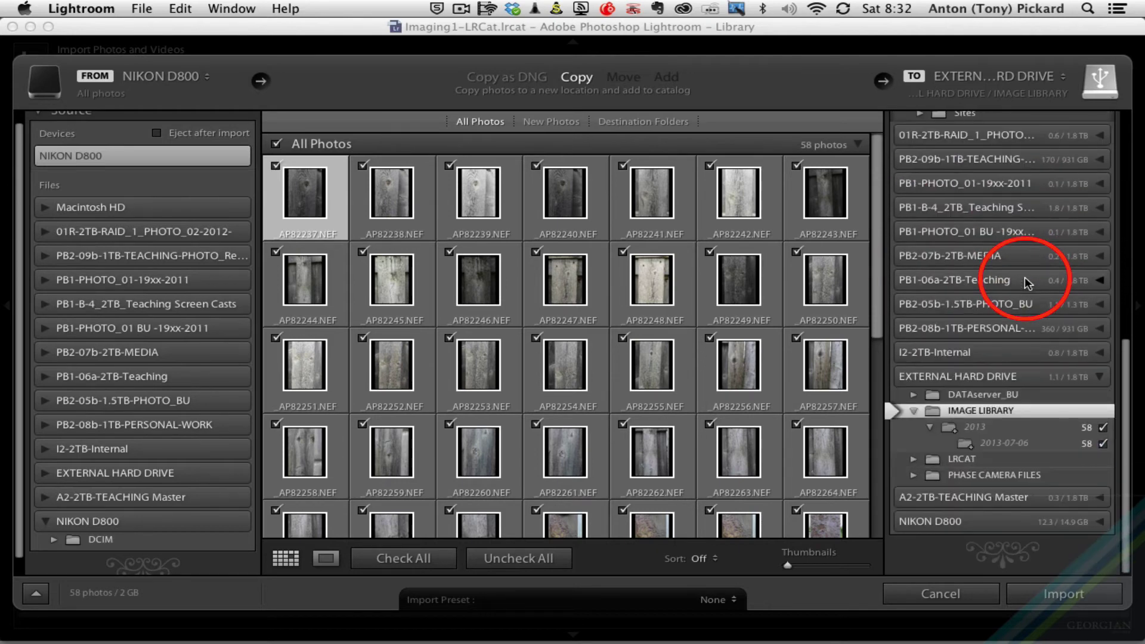
{"action": "scroll", "coordinate": [1024, 277], "scroll_direction": "up", "scroll_amount": 10}
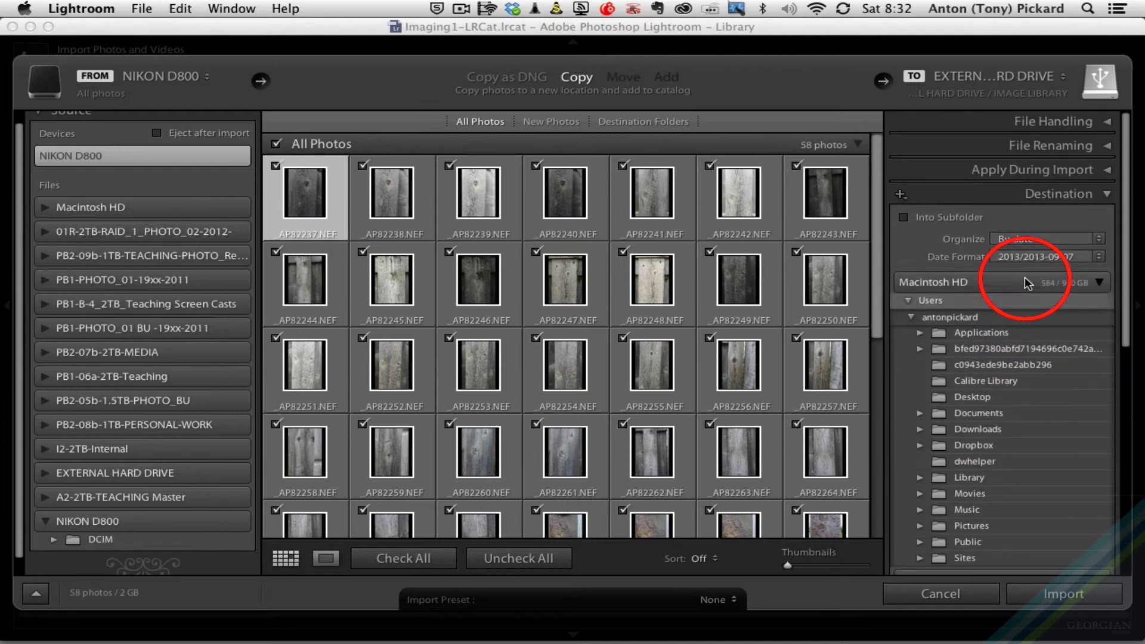
Select the IMAGE LIBRARY folder on EXTERNAL HARD DRIVE as the import destination
{"action": "left_click", "coordinate": [910, 316]}
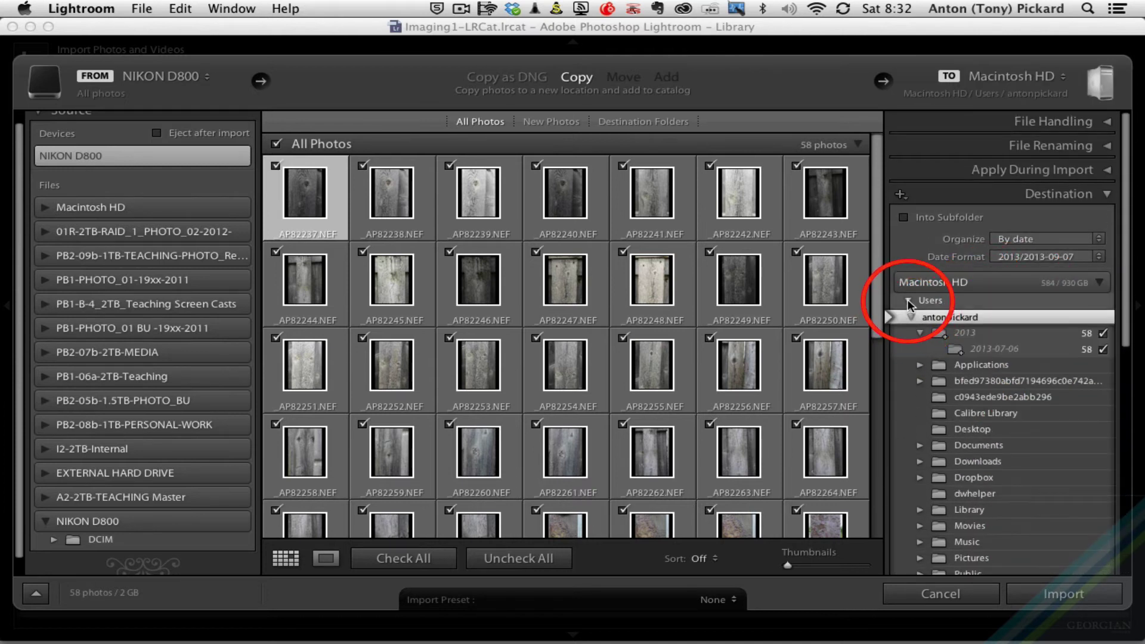
{"action": "left_click", "coordinate": [907, 300]}
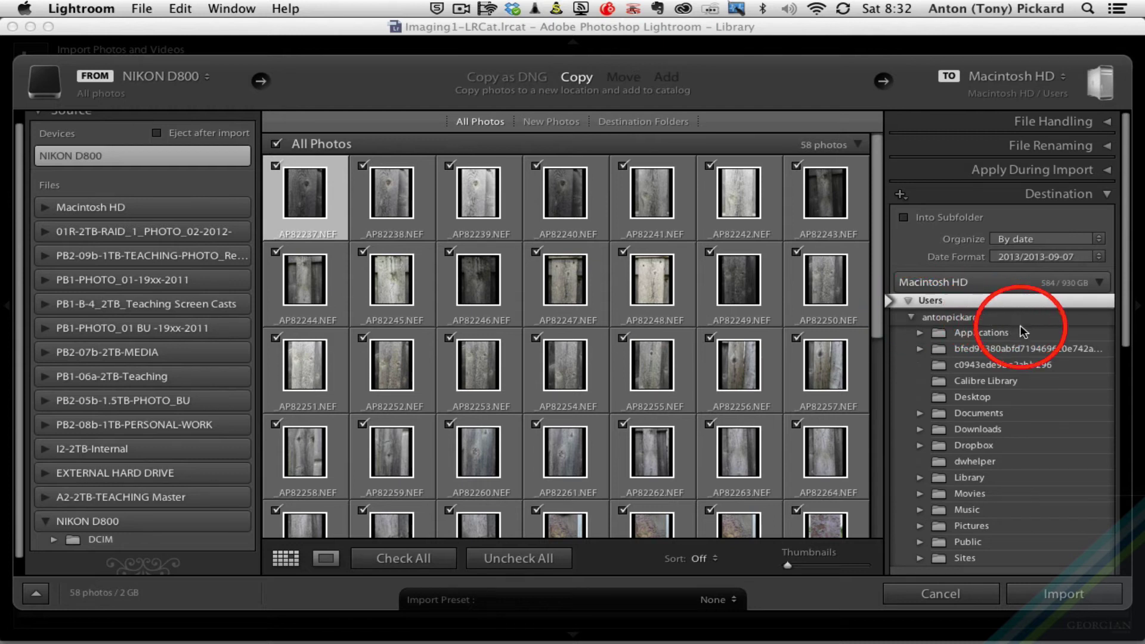
{"action": "scroll", "coordinate": [984, 301], "scroll_direction": "down", "scroll_amount": 2}
{"action": "scroll", "coordinate": [993, 302], "scroll_direction": "down", "scroll_amount": 10}
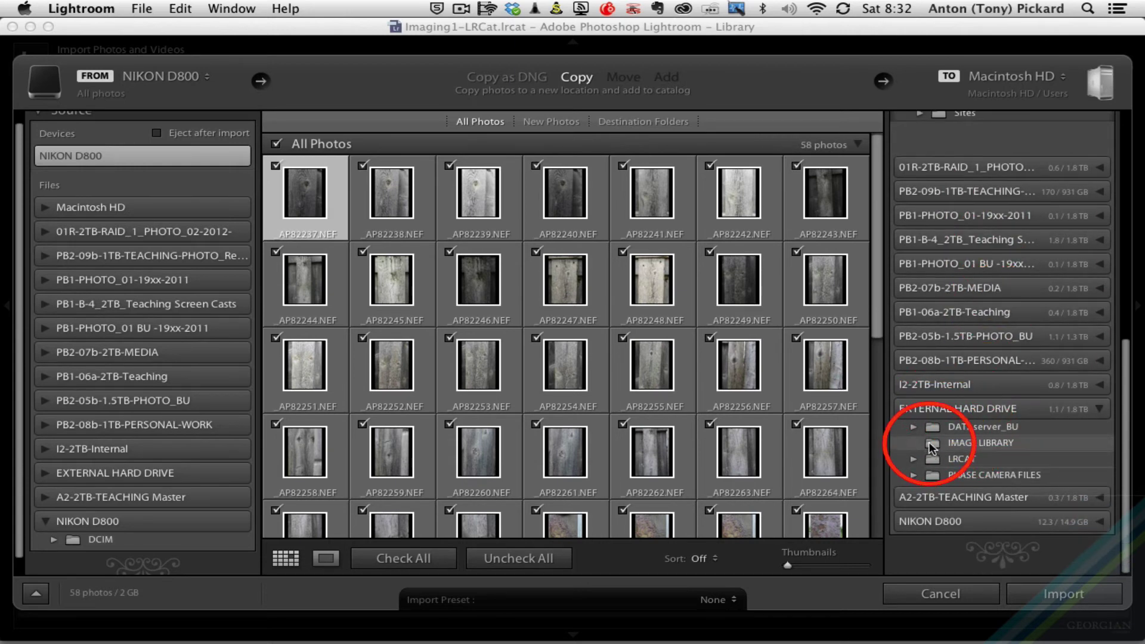
{"action": "left_click", "coordinate": [953, 443]}
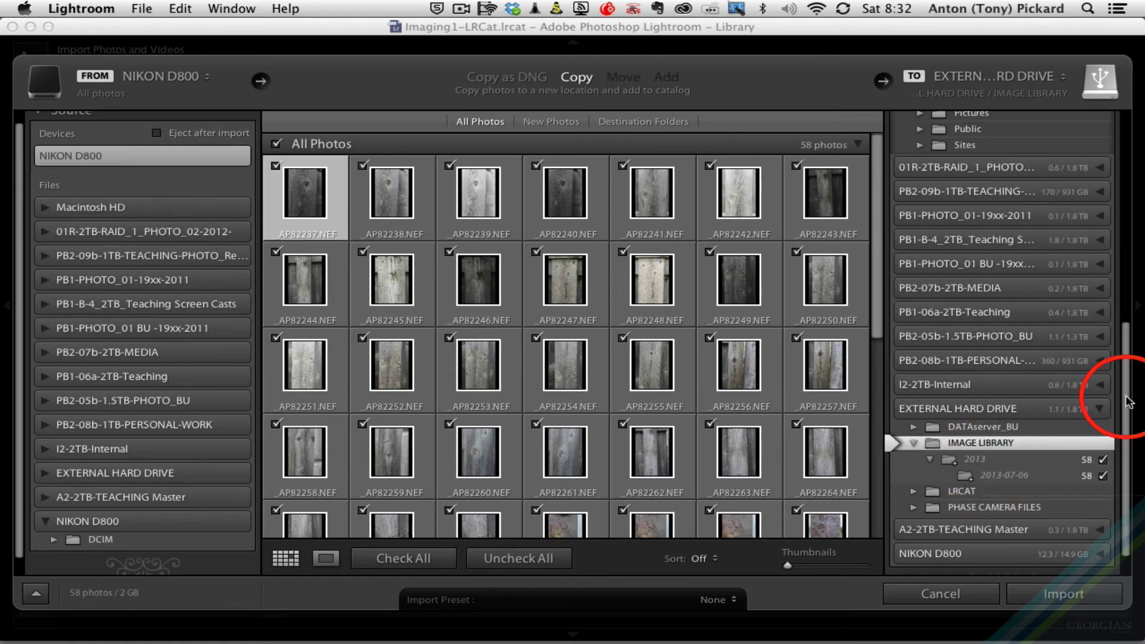
Organize the imported photos by date using the 2013/2013-09-07 date format, and collapse the Destination settings
{"action": "left_click_drag", "start_coordinate": [1124, 396], "coordinate": [1124, 181]}
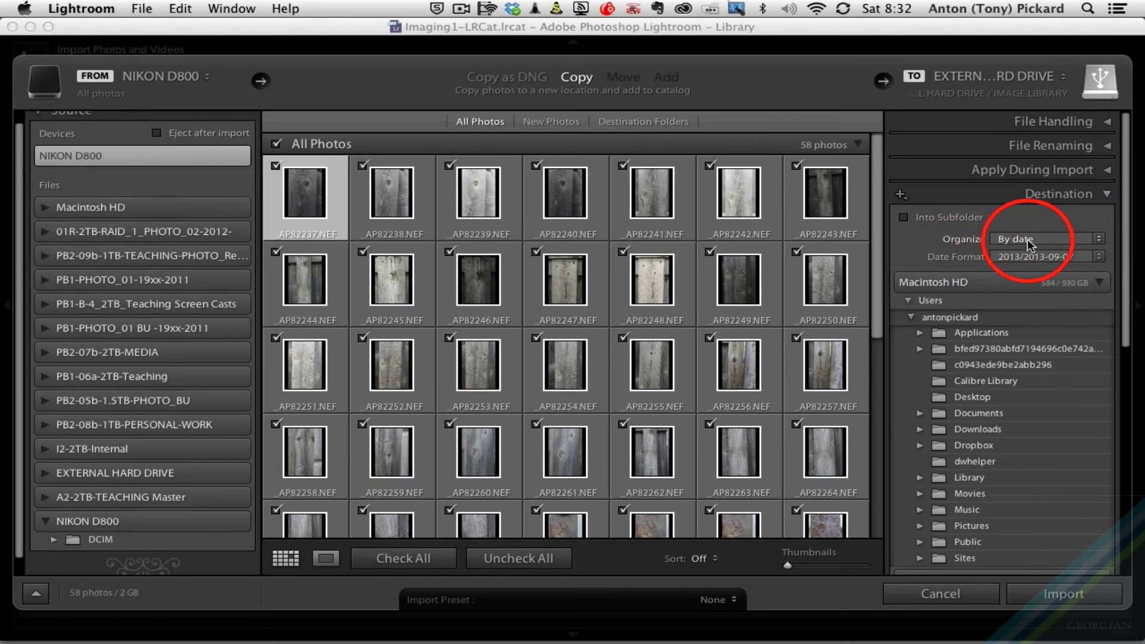
{"action": "left_click", "coordinate": [1098, 239]}
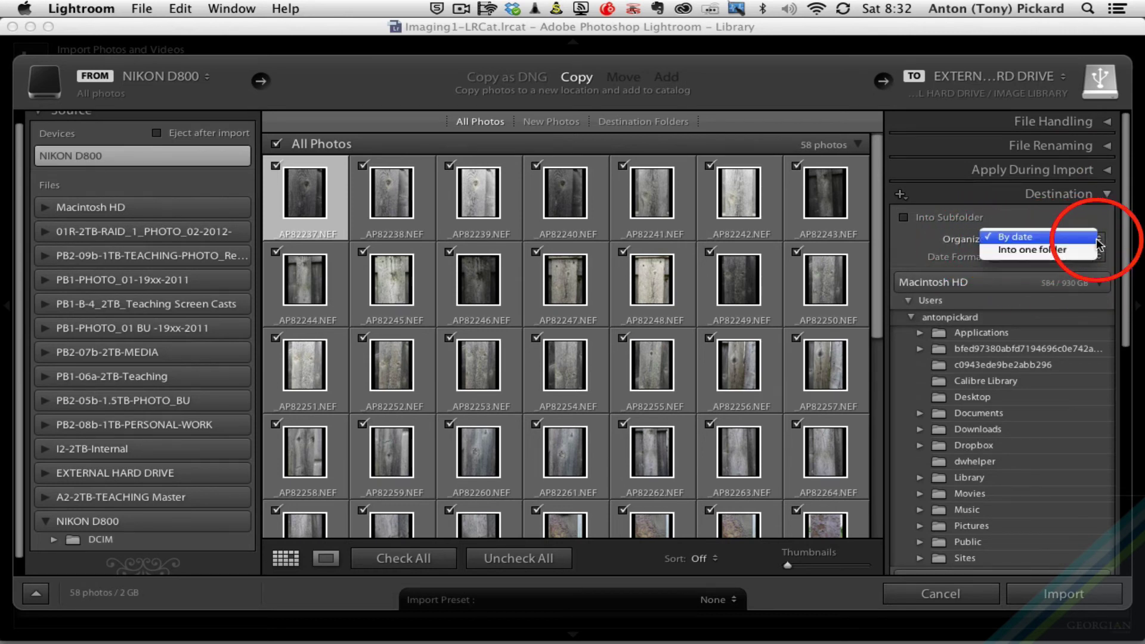
{"action": "left_click", "coordinate": [1017, 235]}
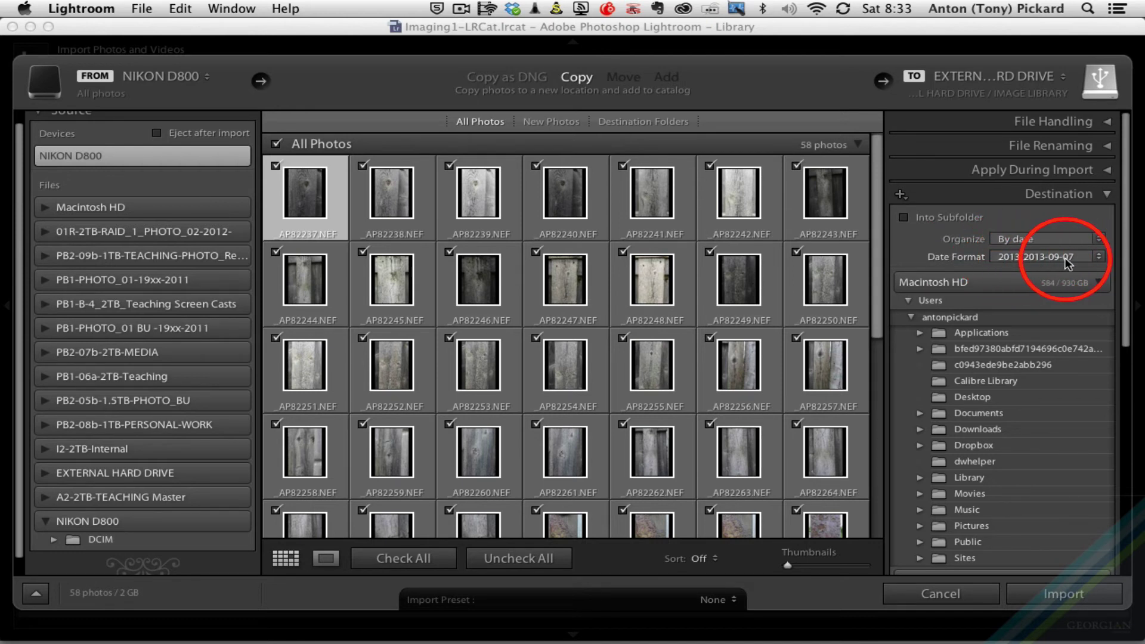
{"action": "left_click", "coordinate": [1100, 257]}
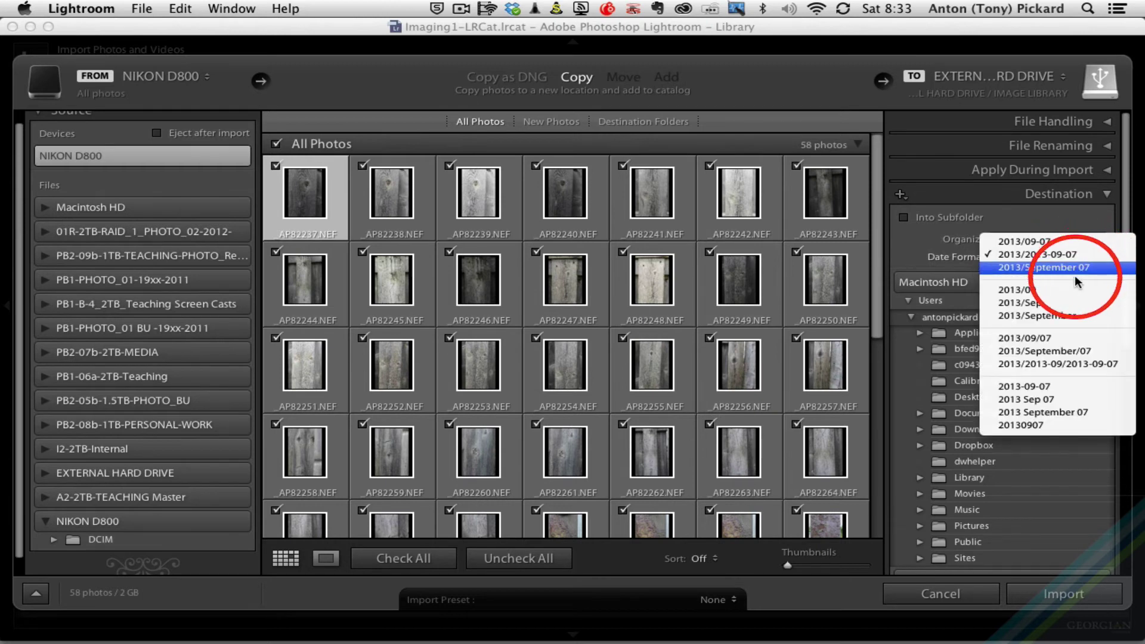
{"action": "left_click", "coordinate": [1051, 252]}
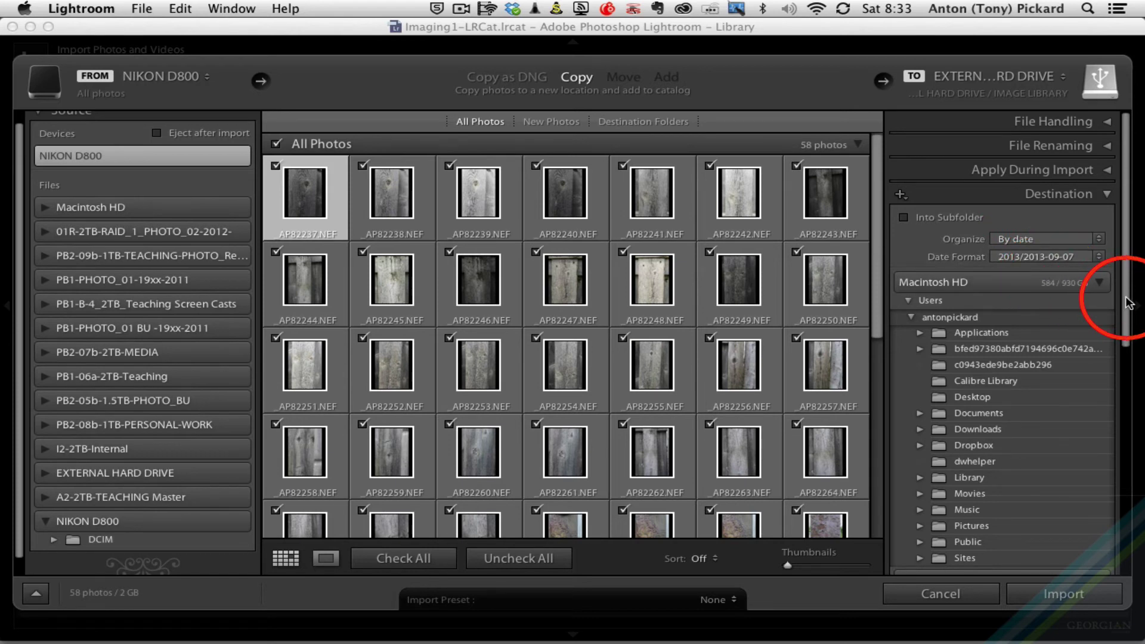
{"action": "left_click", "coordinate": [1106, 194]}
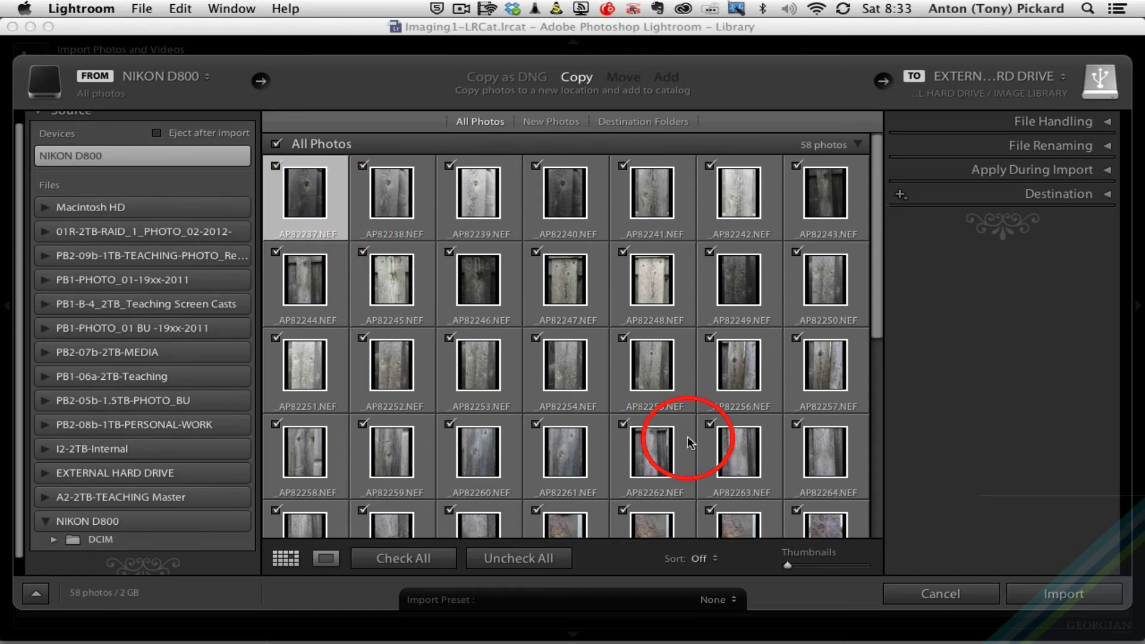
Import all the checked NIKON D800 photos and look through them down to the last row of the Library grid
{"action": "left_click_drag", "start_coordinate": [868, 318], "coordinate": [871, 515]}
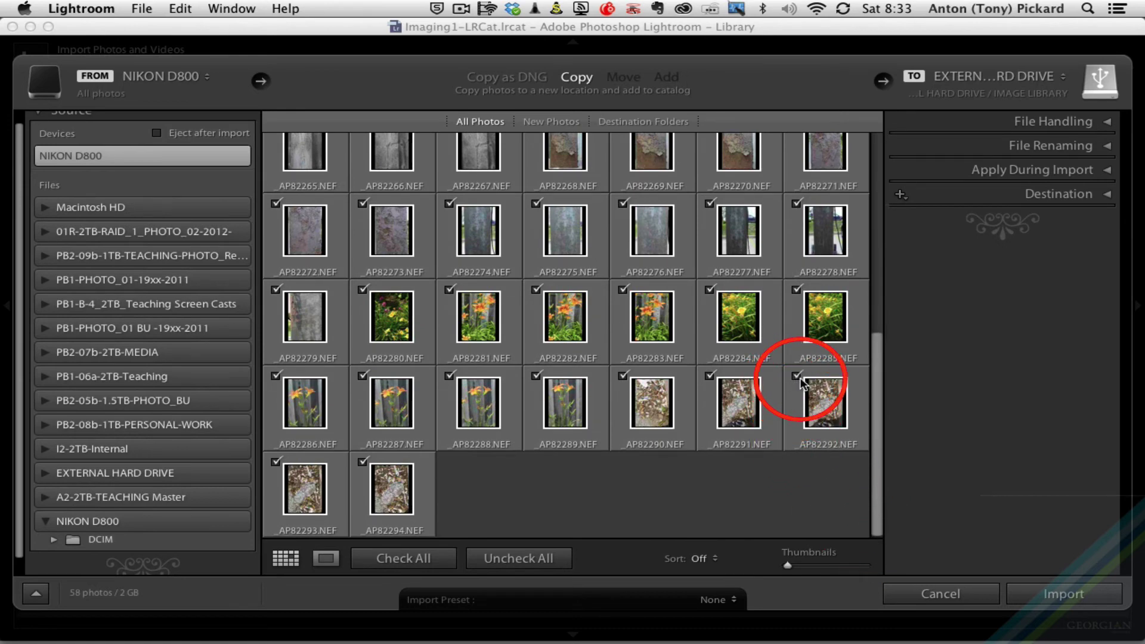
{"action": "left_click_drag", "start_coordinate": [876, 421], "coordinate": [885, 208]}
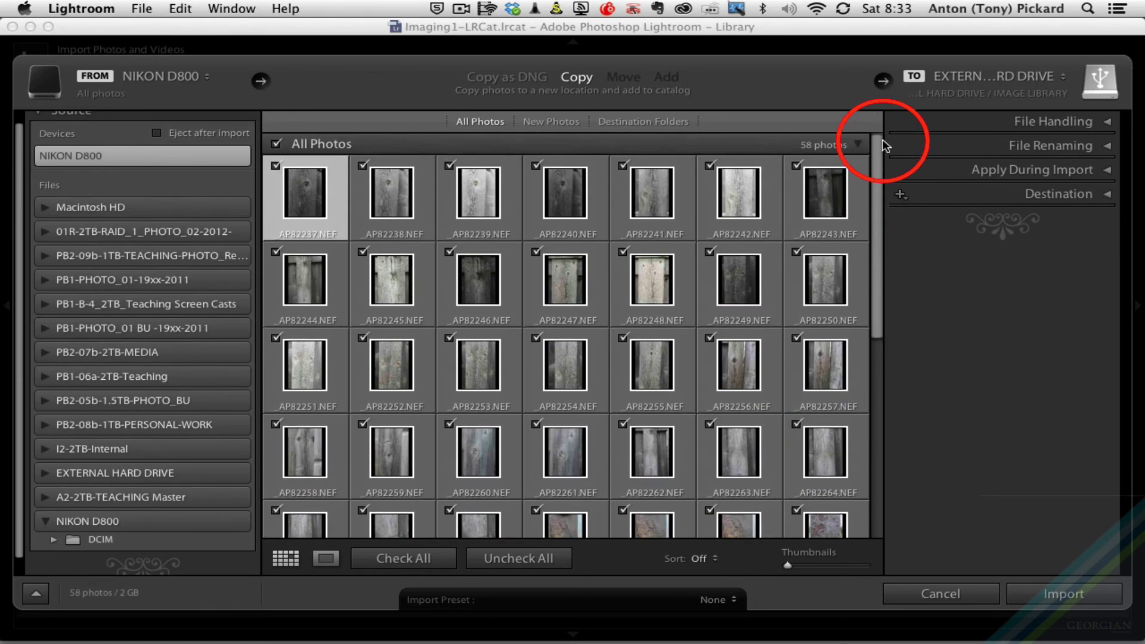
{"action": "left_click", "coordinate": [1046, 594]}
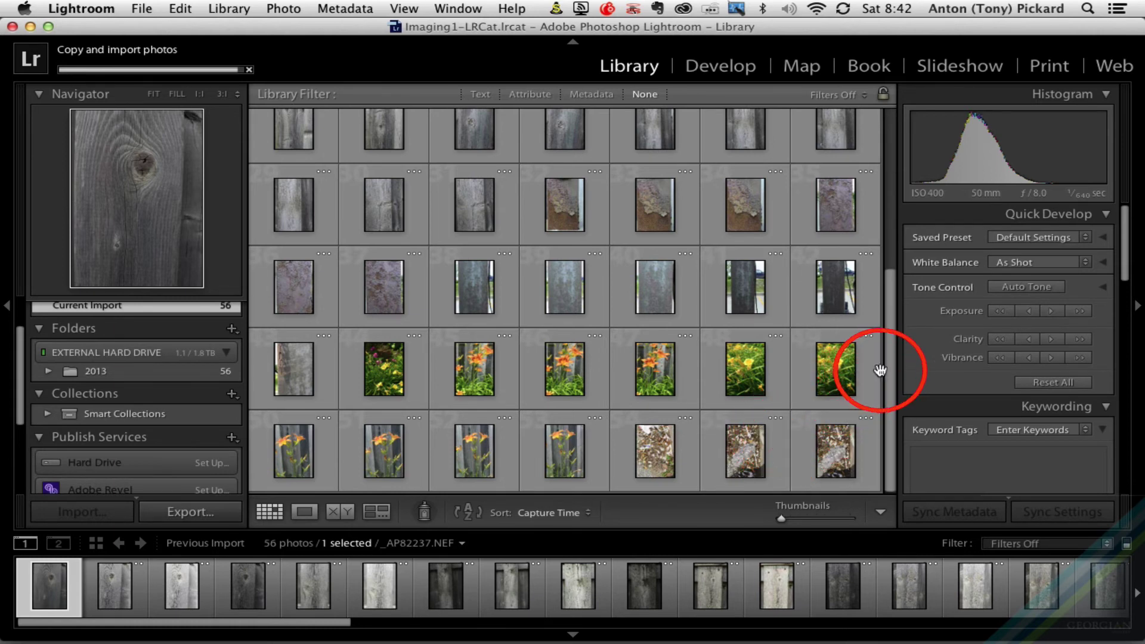
{"action": "left_click_drag", "start_coordinate": [887, 362], "coordinate": [897, 399]}
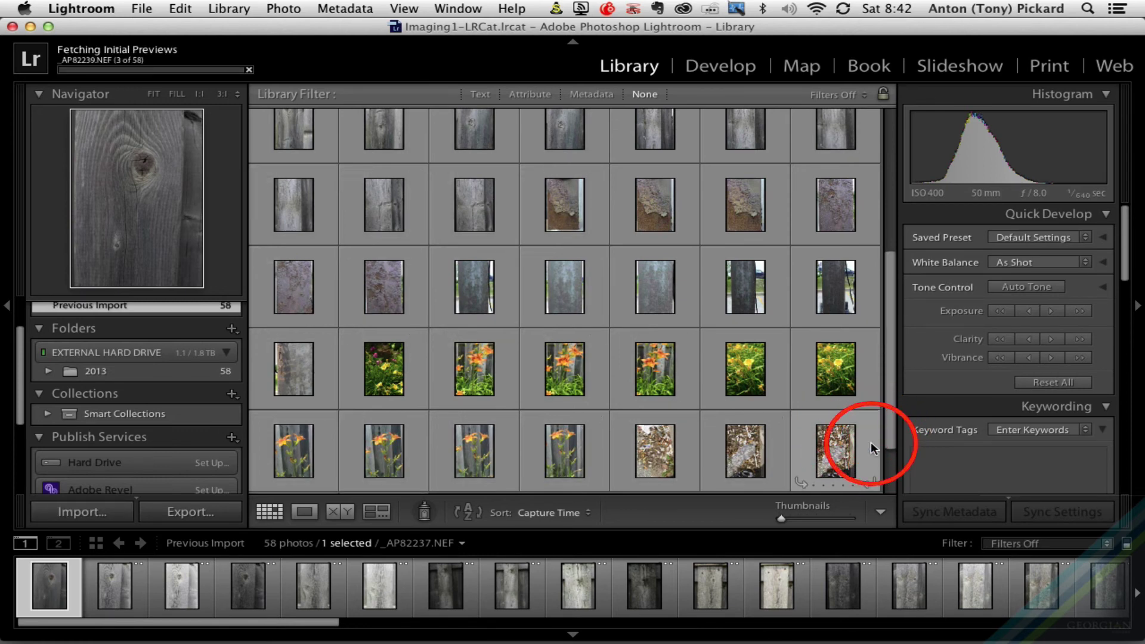
{"action": "scroll", "coordinate": [884, 434], "scroll_direction": "down", "scroll_amount": 2}
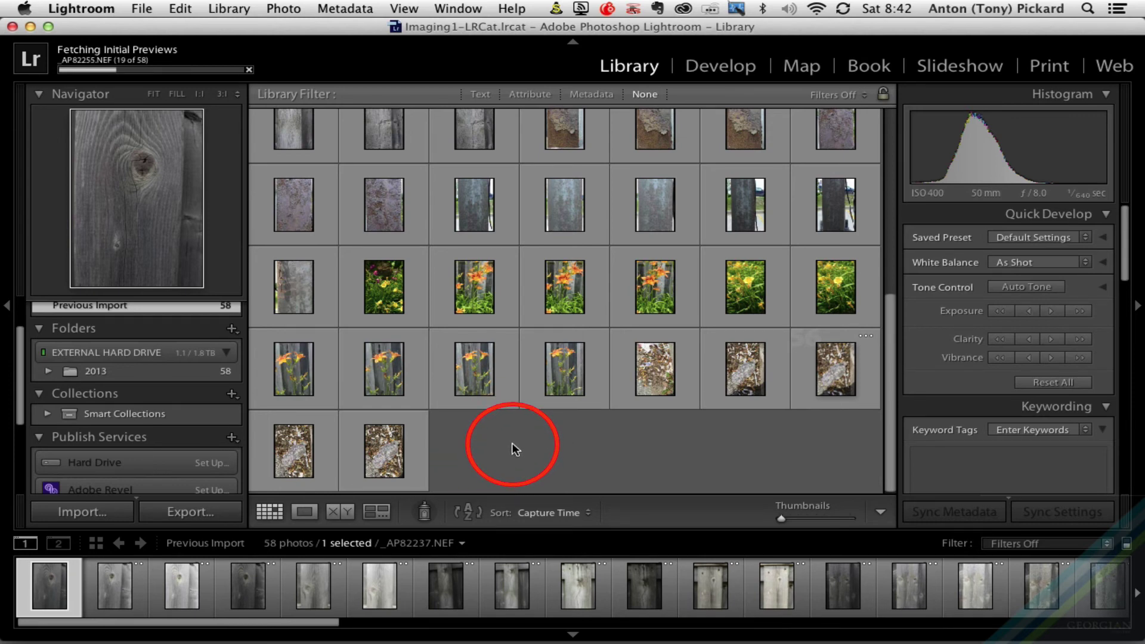
Minimize the Lightroom window, switch to Finder and show the contents of EXTERNAL HARD DRIVE in column view
{"action": "left_click", "coordinate": [31, 27]}
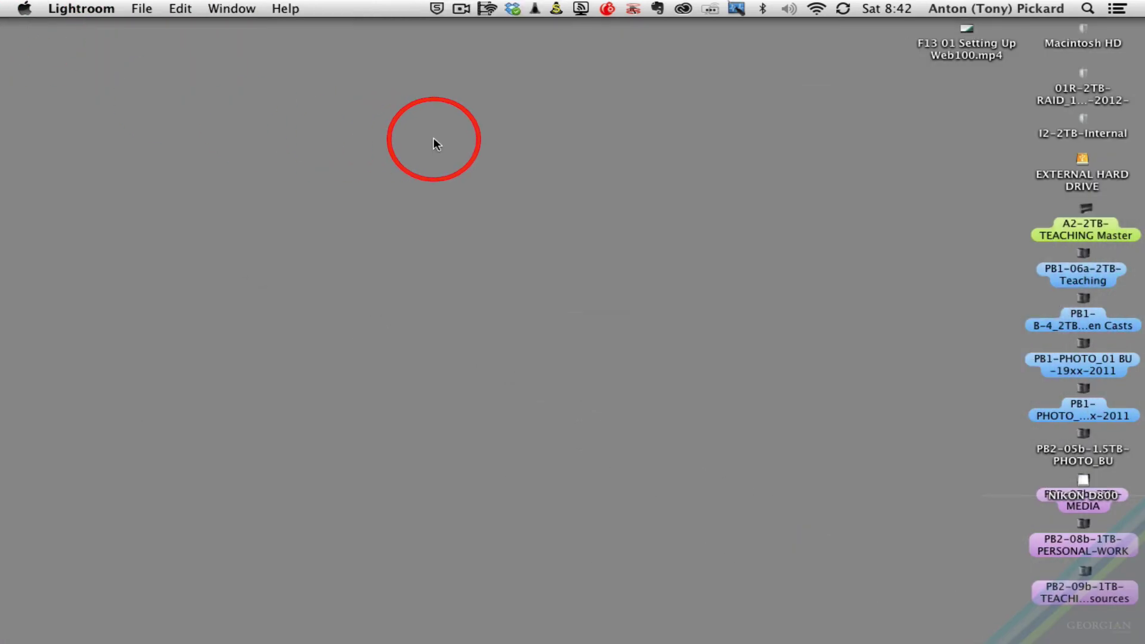
{"action": "mouse_move", "coordinate": [262, 614]}
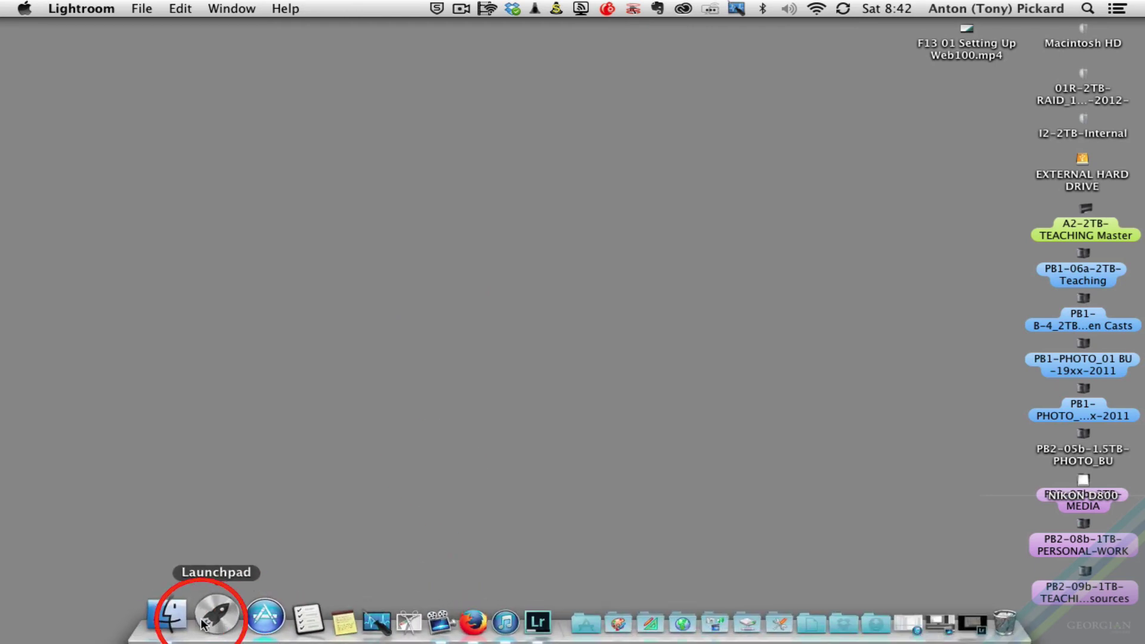
{"action": "left_click", "coordinate": [170, 615]}
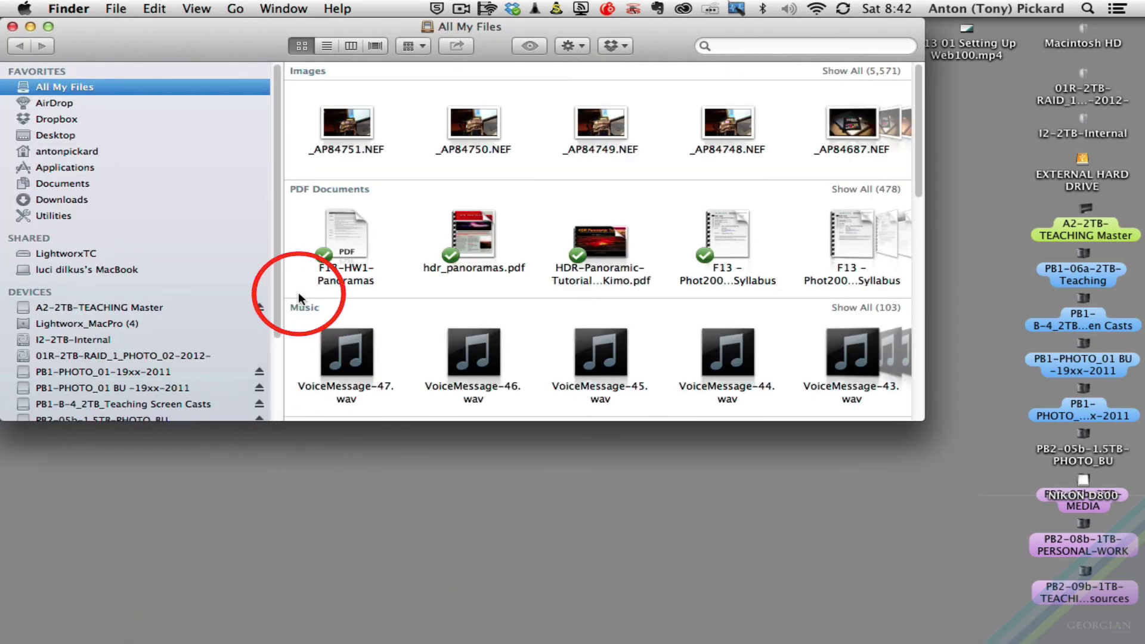
{"action": "scroll", "coordinate": [257, 388], "scroll_direction": "down", "scroll_amount": 5}
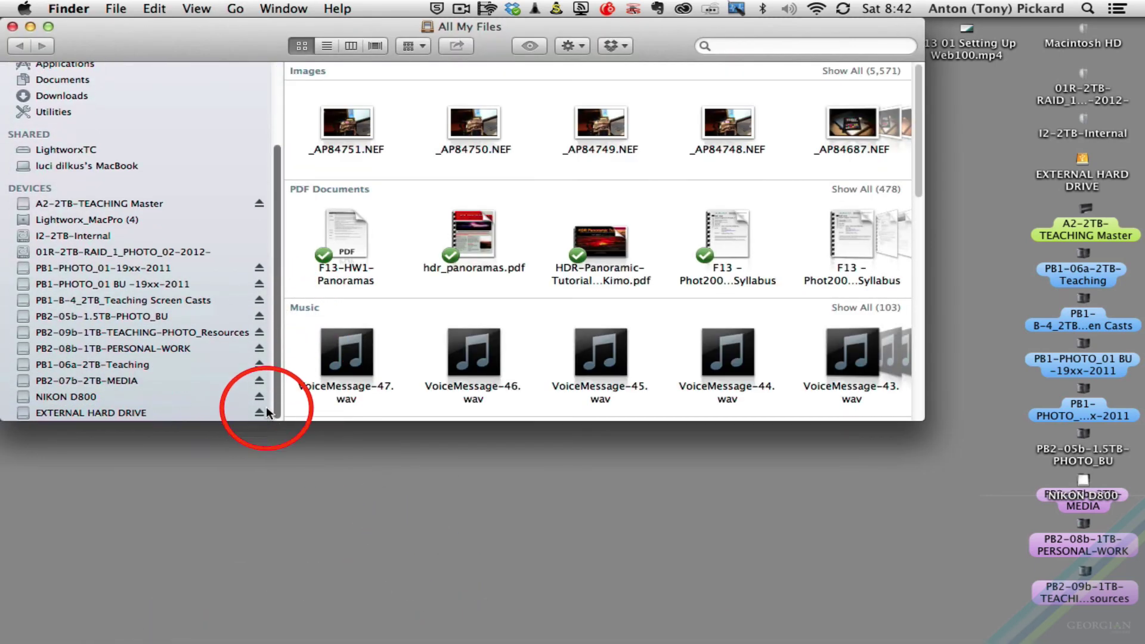
{"action": "left_click", "coordinate": [87, 412]}
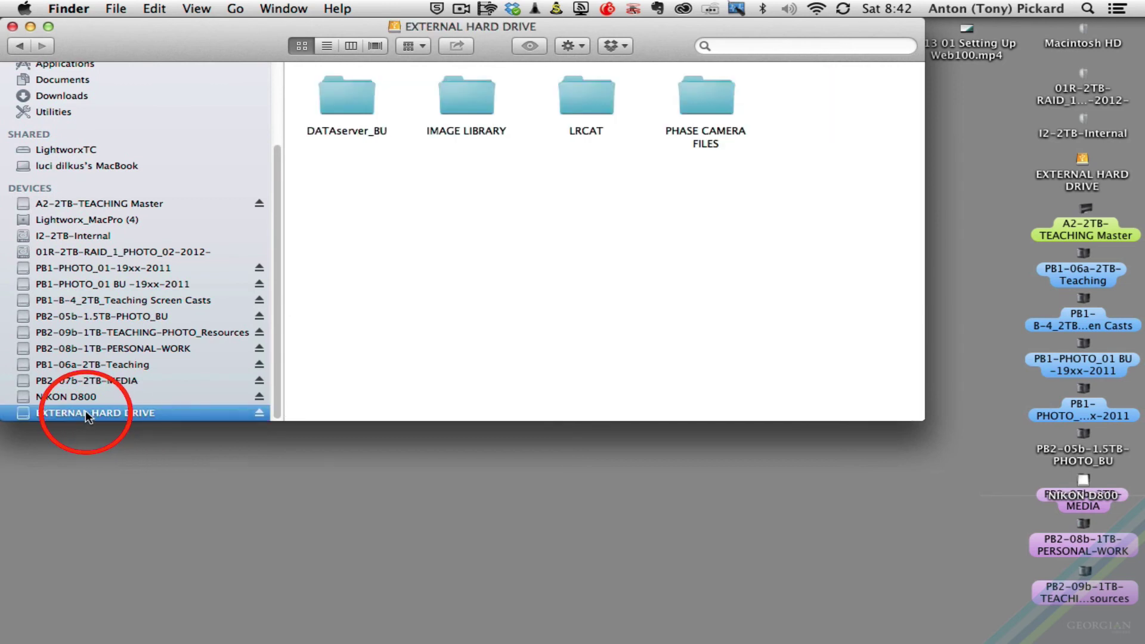
{"action": "left_click", "coordinate": [350, 46]}
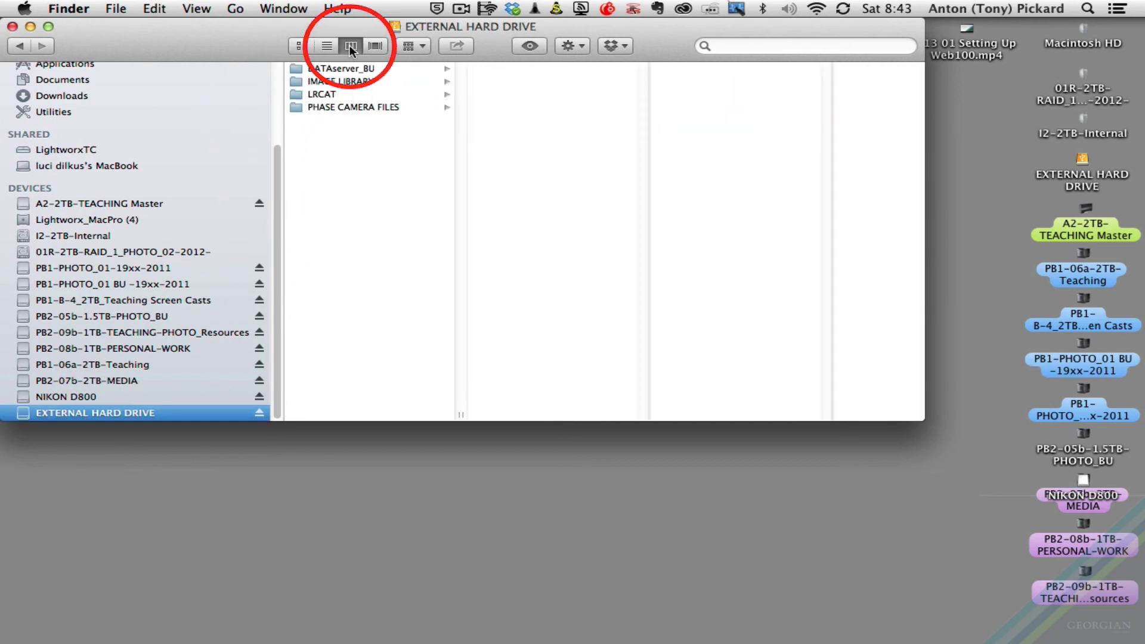
Examine the NEF files copied into the 2013/2013-07-06 folder of IMAGE LIBRARY
{"action": "left_click", "coordinate": [338, 81]}
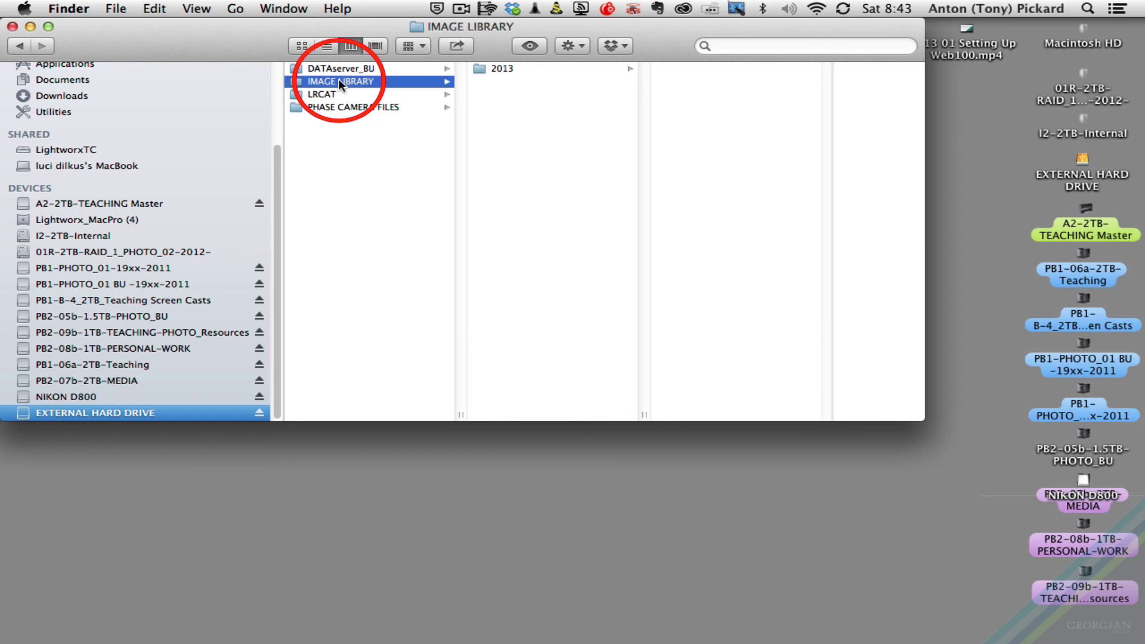
{"action": "left_click", "coordinate": [481, 74]}
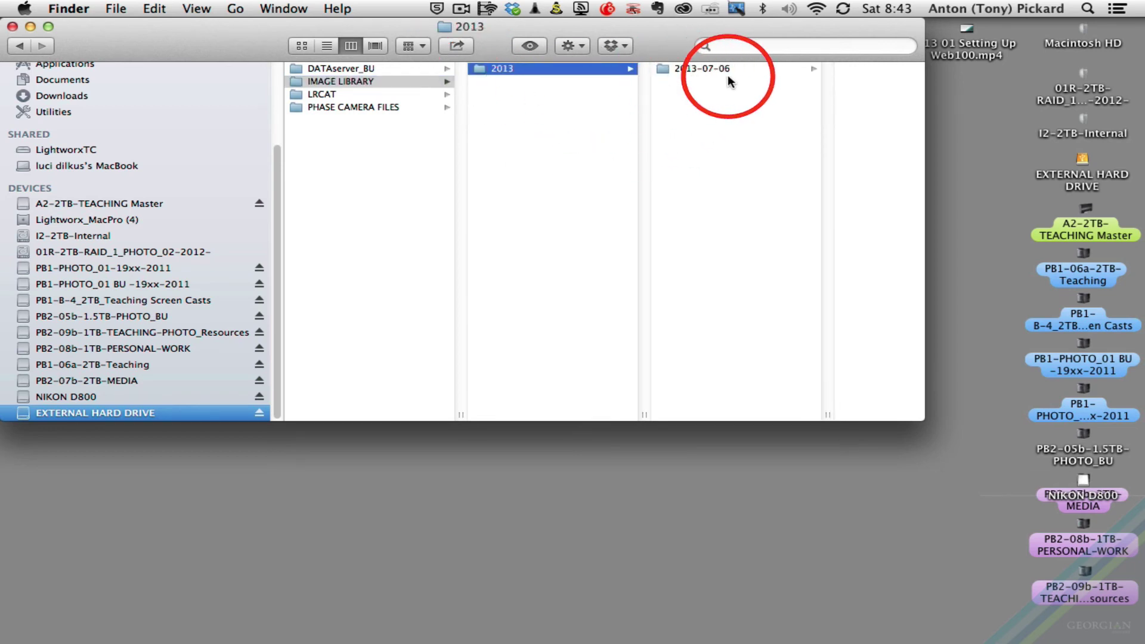
{"action": "left_click", "coordinate": [688, 68]}
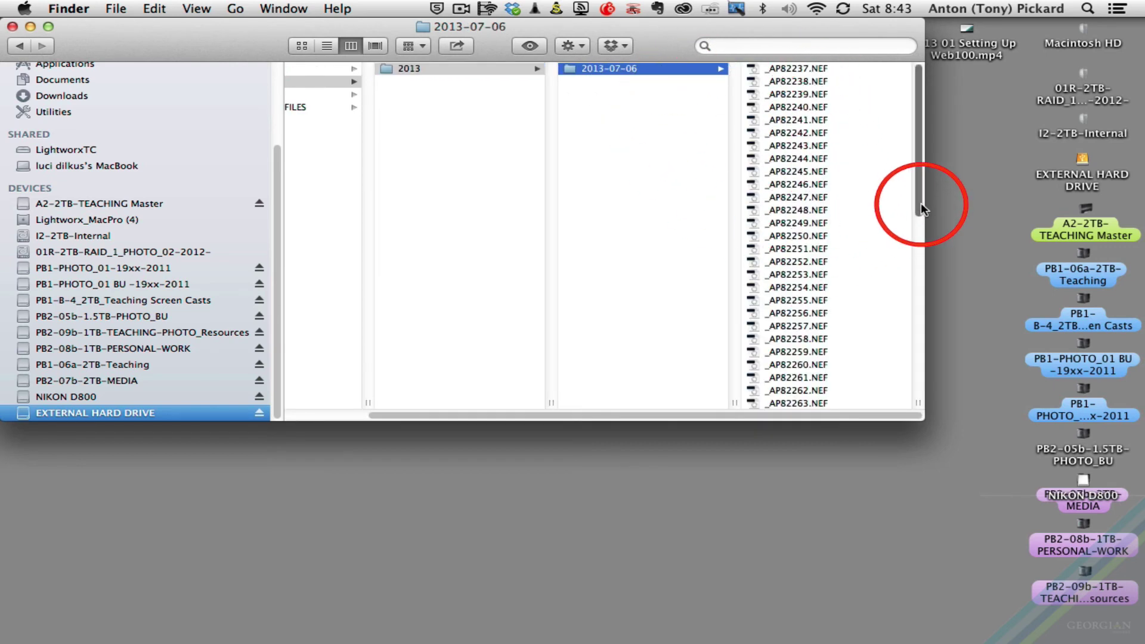
{"action": "left_click_drag", "start_coordinate": [920, 209], "coordinate": [920, 143]}
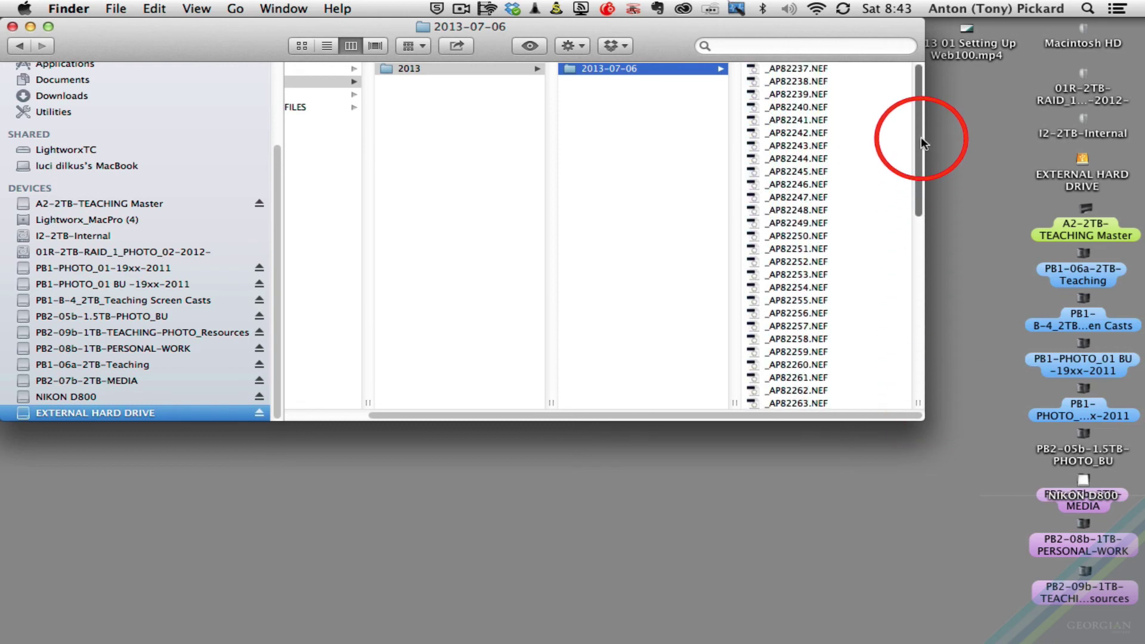
View the original NEF files in the DCIM/101ND800 folder on the NIKON D800 for comparison
{"action": "left_click", "coordinate": [72, 397]}
{"action": "left_click", "coordinate": [320, 69]}
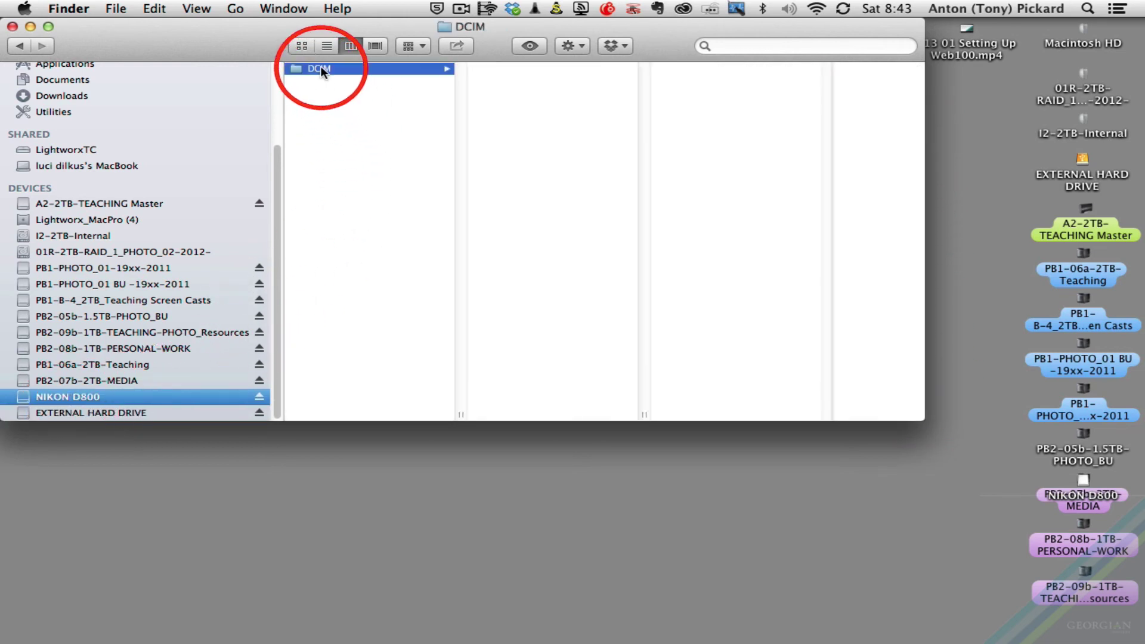
{"action": "left_click", "coordinate": [538, 69]}
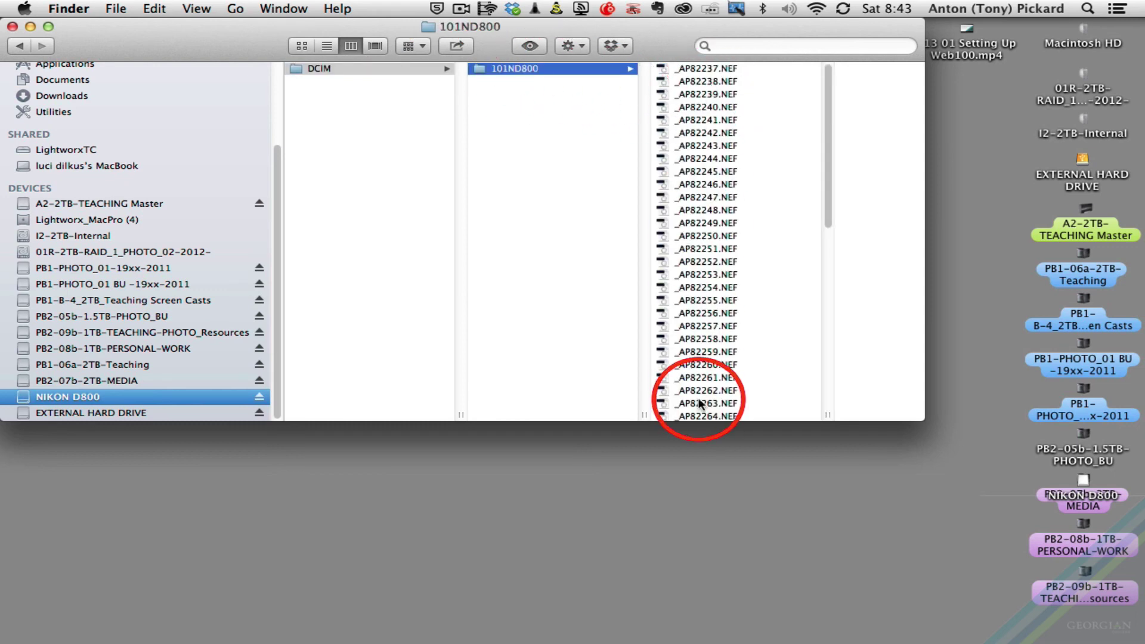
Return to EXTERNAL HARD DRIVE and view the 2013 folder inside IMAGE LIBRARY
{"action": "left_click", "coordinate": [117, 413]}
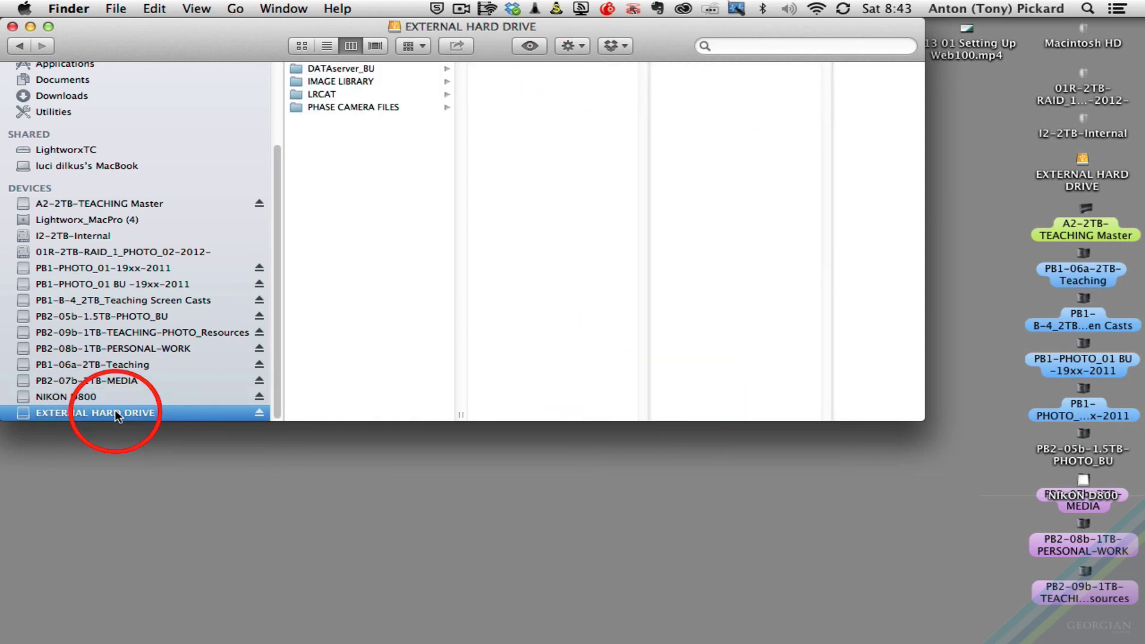
{"action": "left_click", "coordinate": [337, 82]}
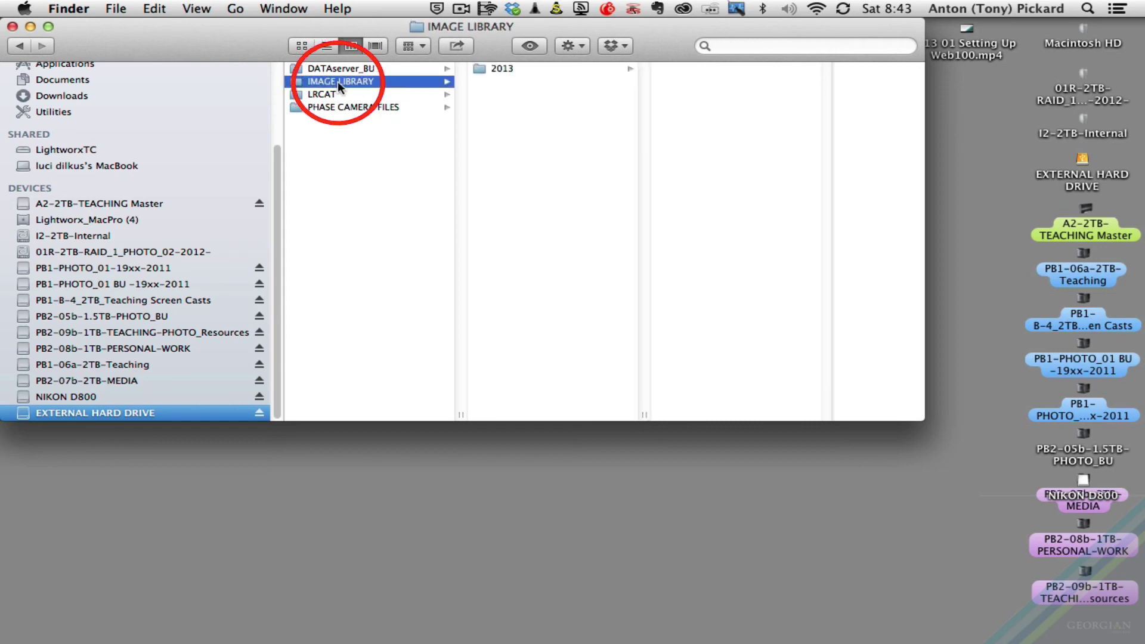
{"action": "left_click", "coordinate": [498, 69]}
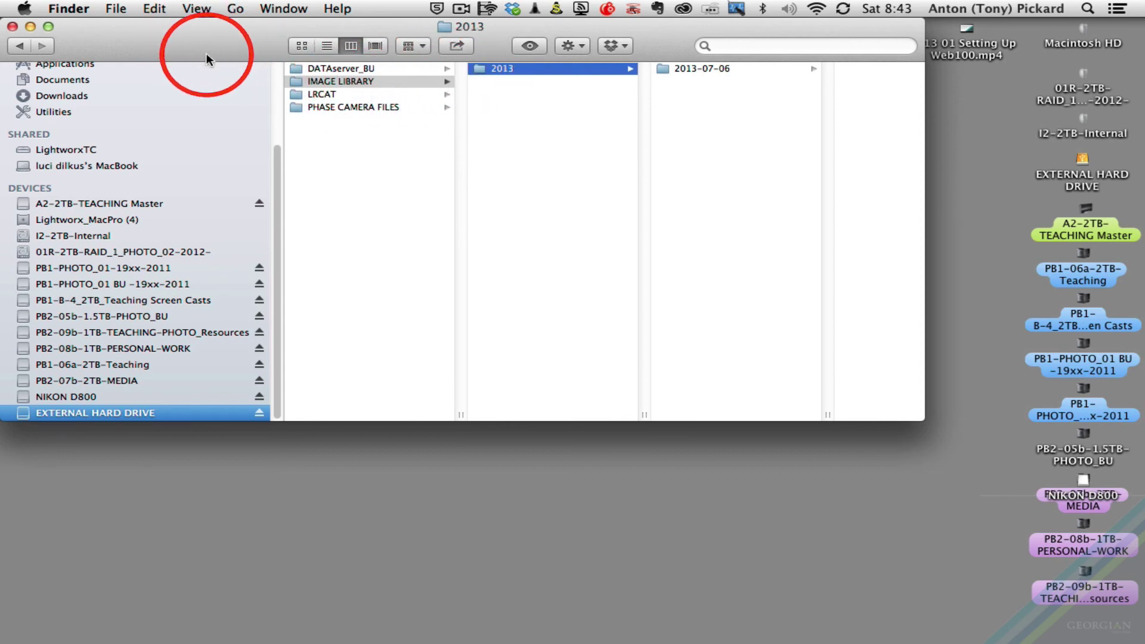
Minimize the Finder window and bring the Lightroom window back to the front
{"action": "left_click", "coordinate": [30, 27]}
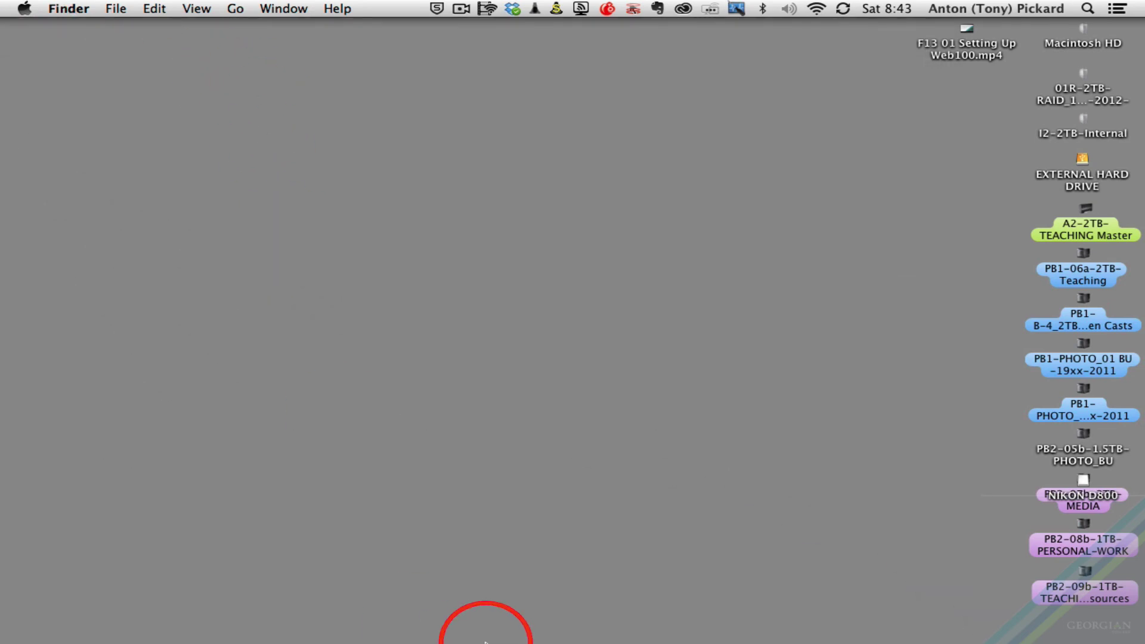
{"action": "left_click", "coordinate": [493, 624]}
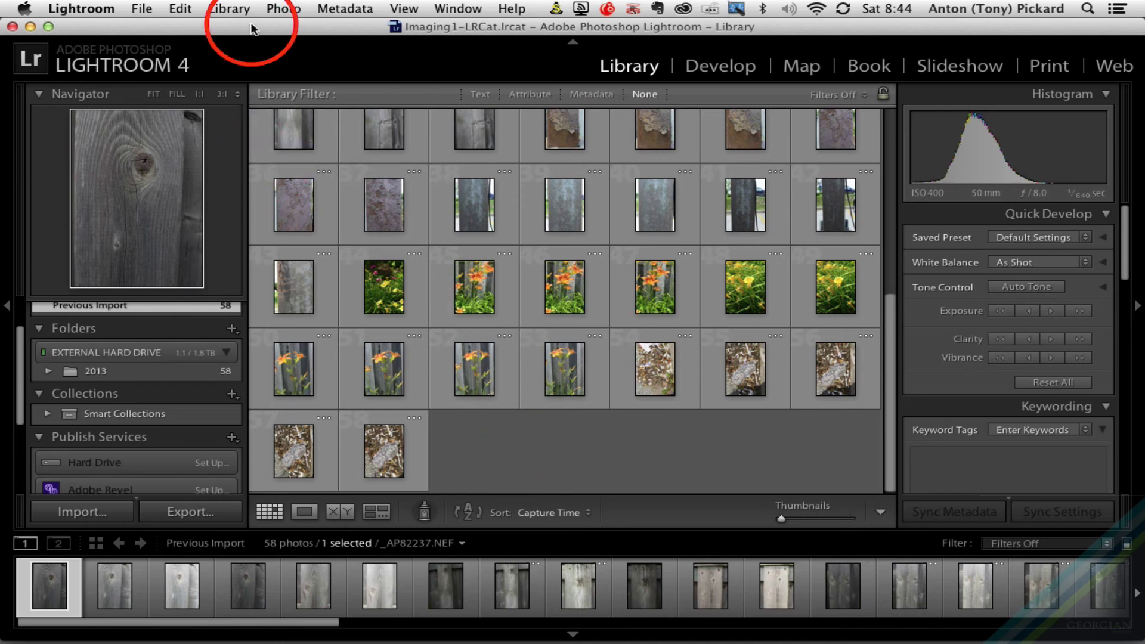
Quit Lightroom and relaunch Lightroom 4 from the Design Tools folder to reopen the catalog with its imported photos
{"action": "left_click", "coordinate": [81, 8]}
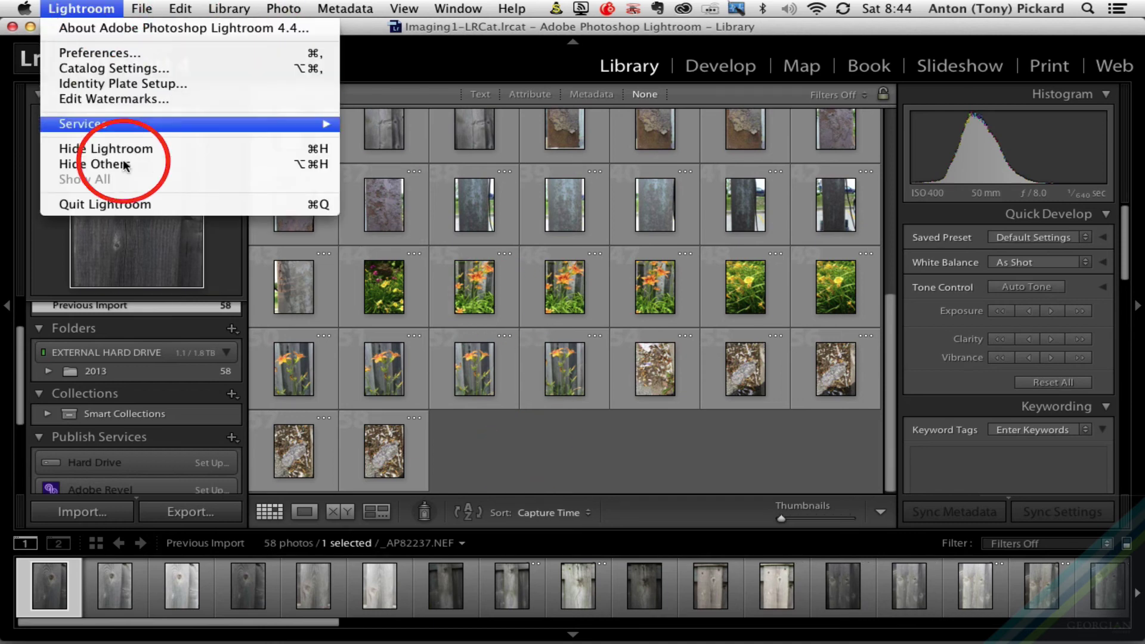
{"action": "left_click", "coordinate": [122, 206]}
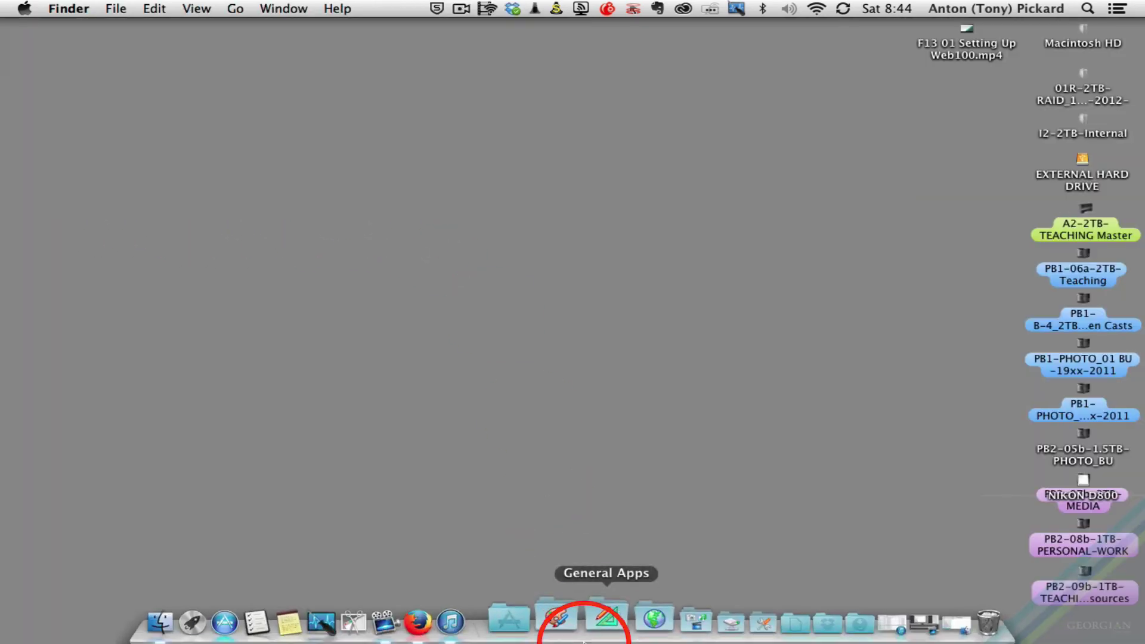
{"action": "left_click", "coordinate": [563, 632]}
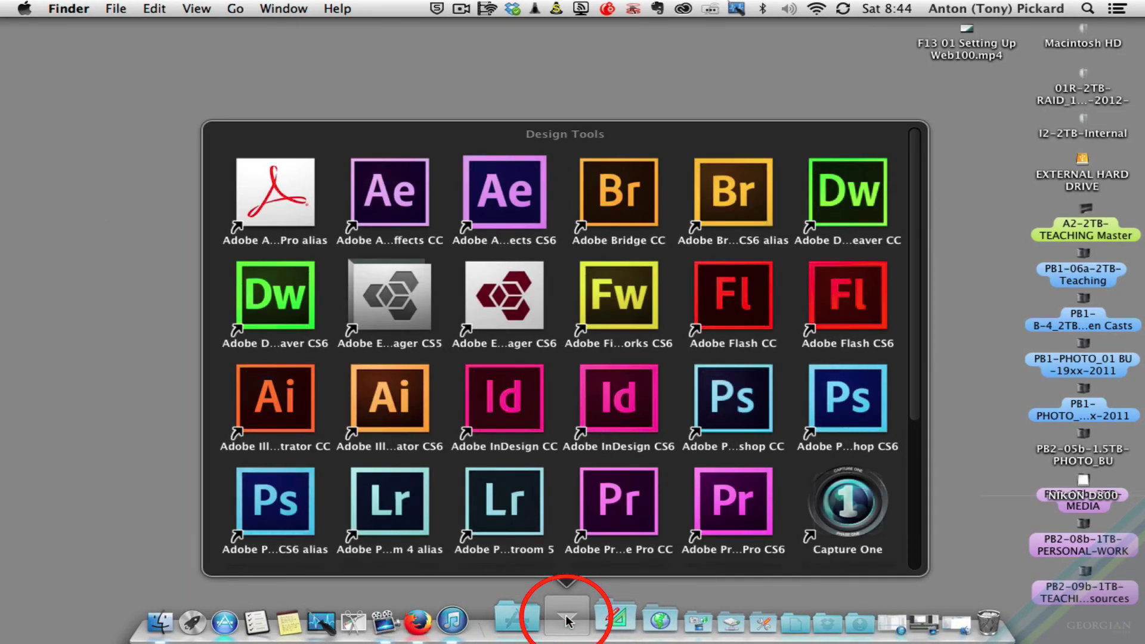
{"action": "left_click", "coordinate": [390, 502]}
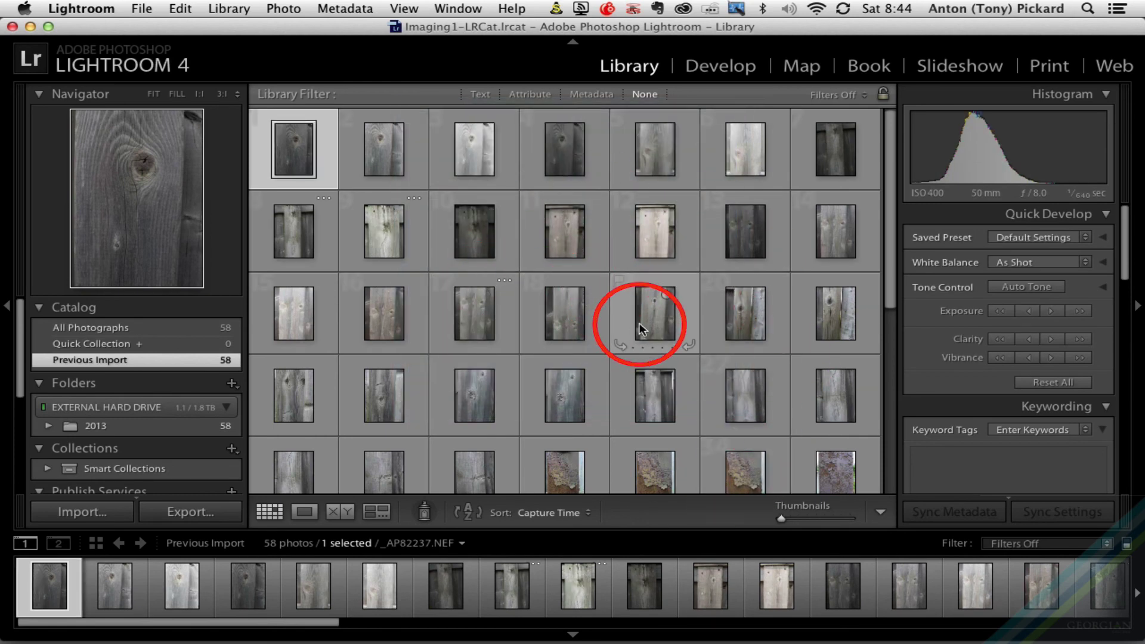
{"action": "left_click_drag", "start_coordinate": [887, 286], "coordinate": [887, 231]}
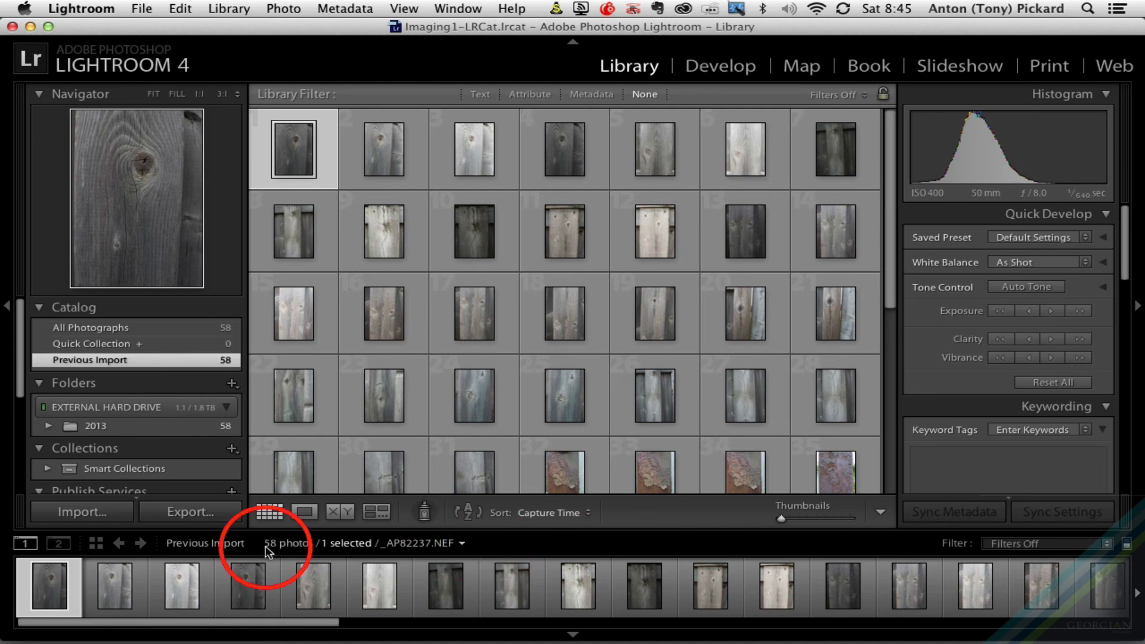
Start another photo import, enable Eject after import for the NIKON D800, and cancel the import
{"action": "left_click", "coordinate": [120, 517]}
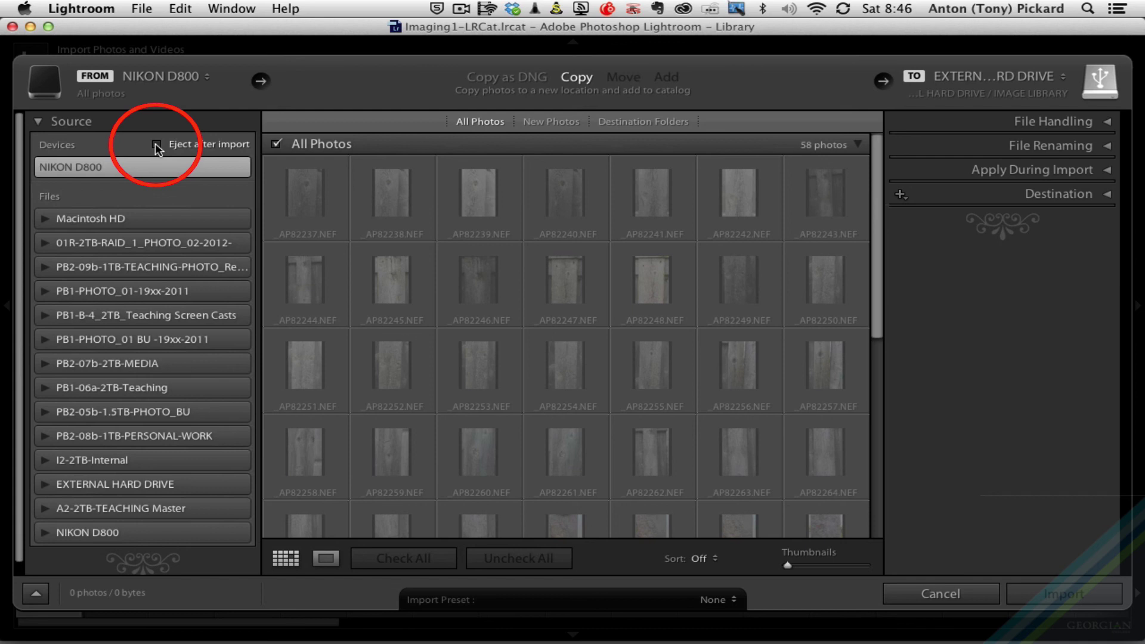
{"action": "left_click", "coordinate": [156, 144]}
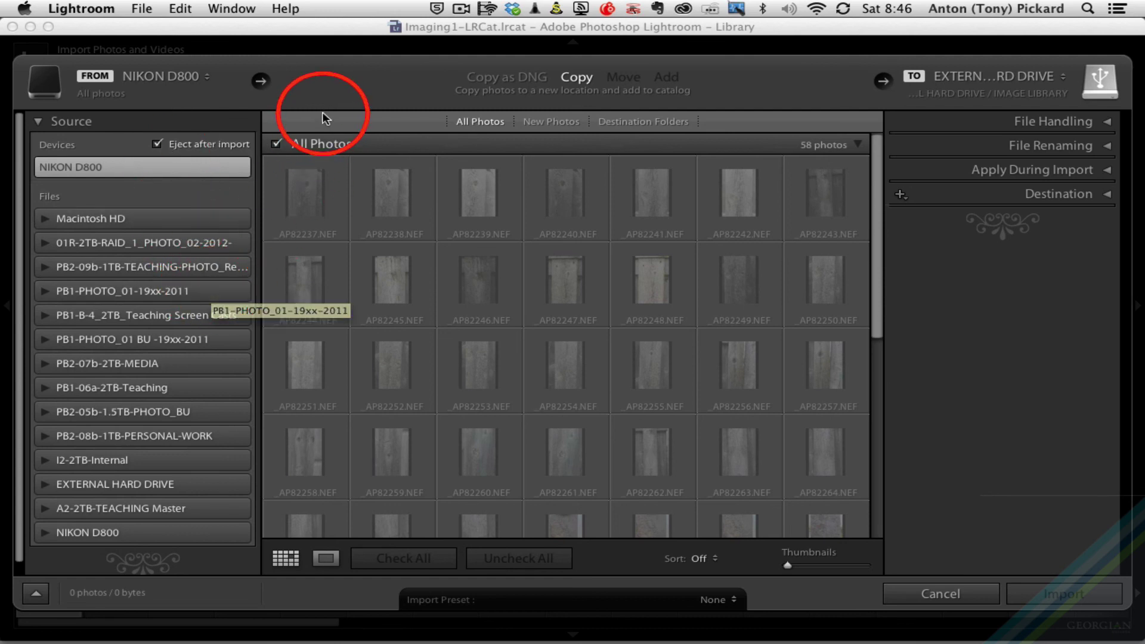
{"action": "left_click", "coordinate": [940, 595]}
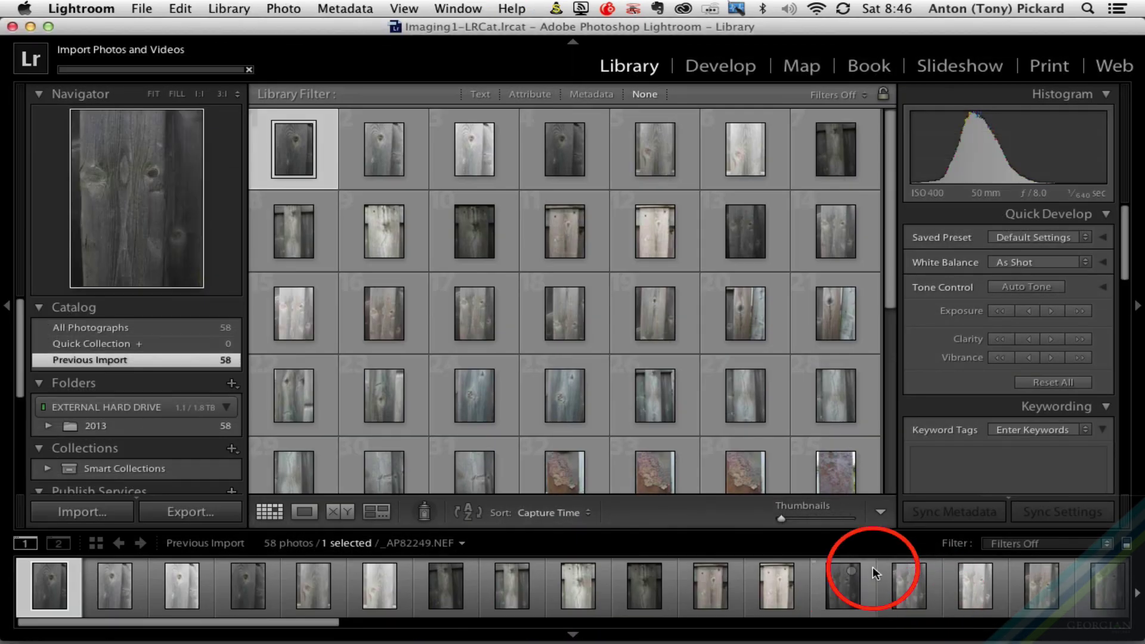
{"action": "left_click_drag", "start_coordinate": [885, 291], "coordinate": [885, 233]}
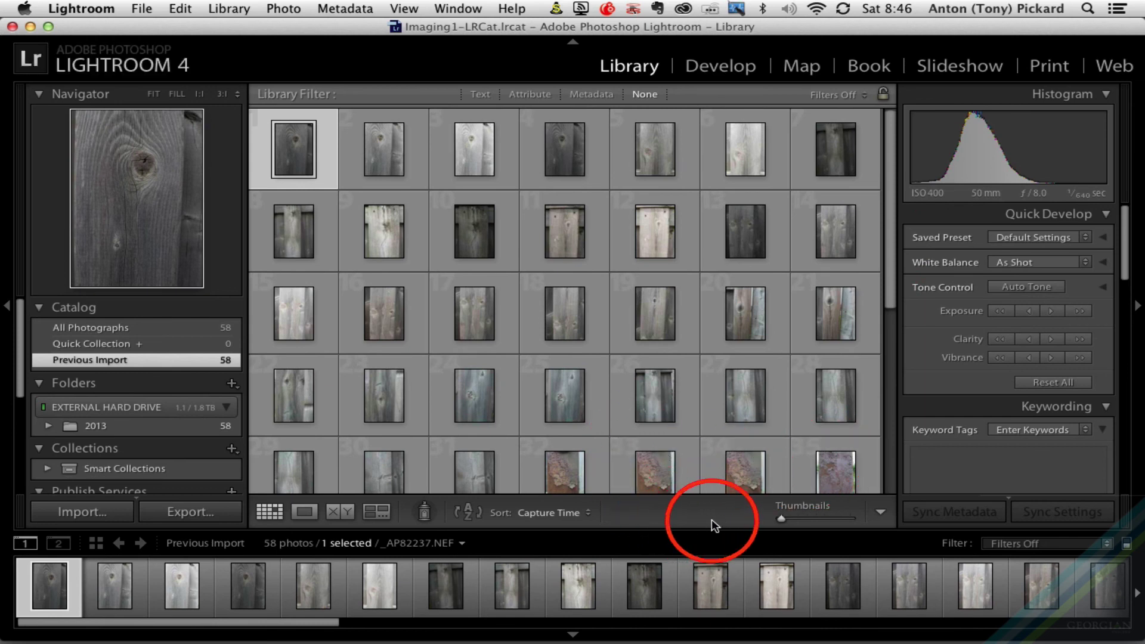
{"action": "left_click_drag", "start_coordinate": [781, 522], "coordinate": [757, 523]}
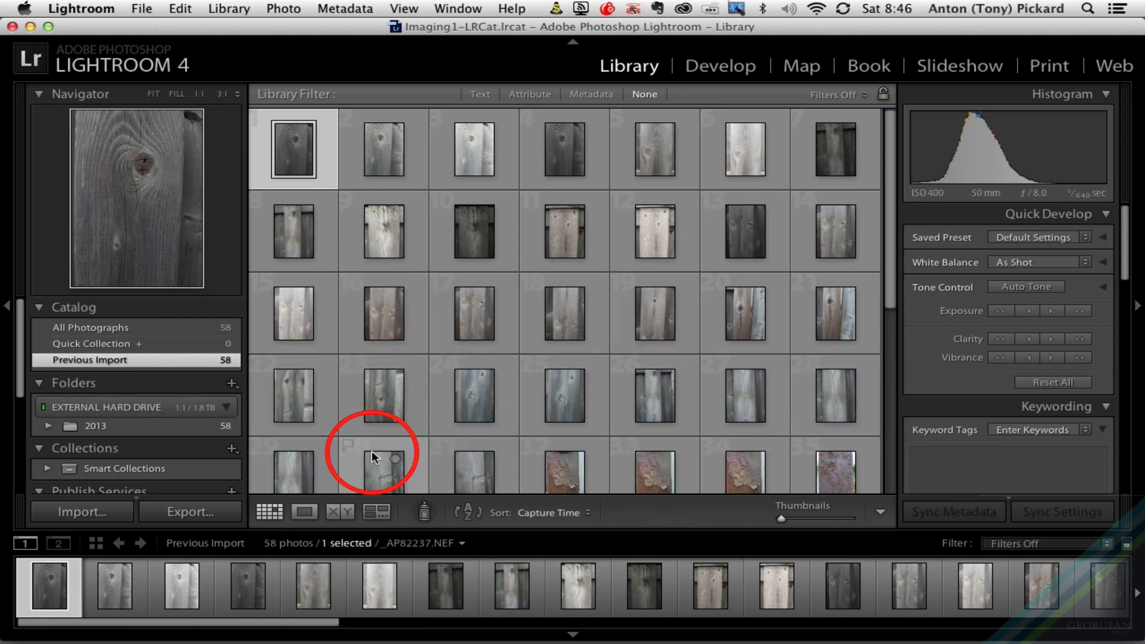
{"action": "mouse_move", "coordinate": [371, 451]}
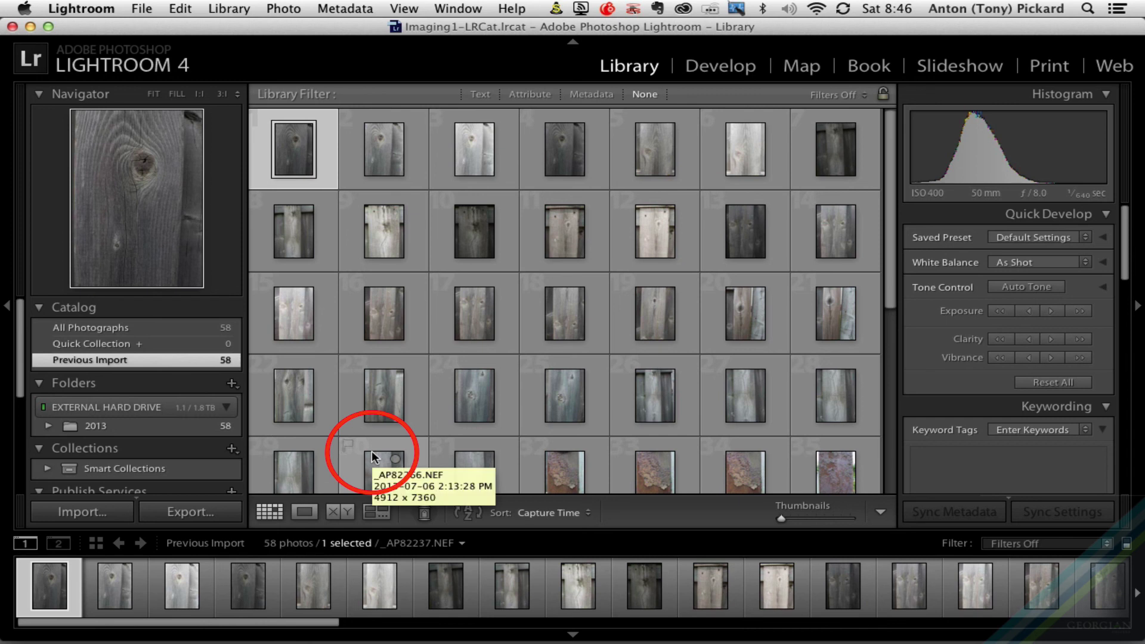